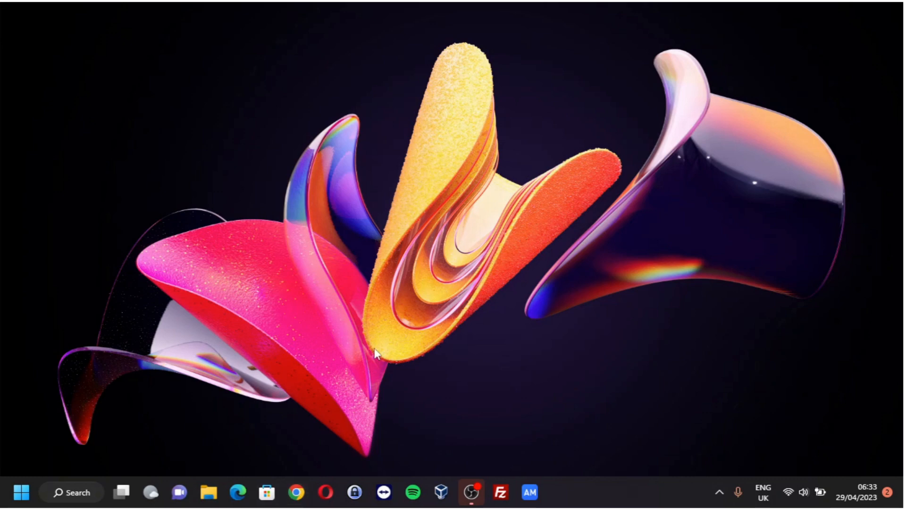
Step: Launch Google Chrome from the taskbar to get a New Tab page
left_click(296, 492)
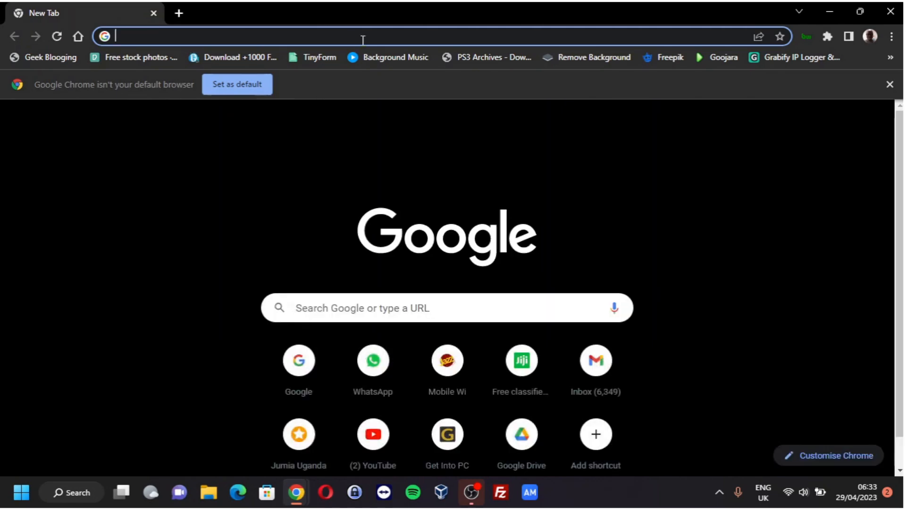
Step: Load plex.tv and bring up the Download menu listing Plex Media Server
type("plex.tv")
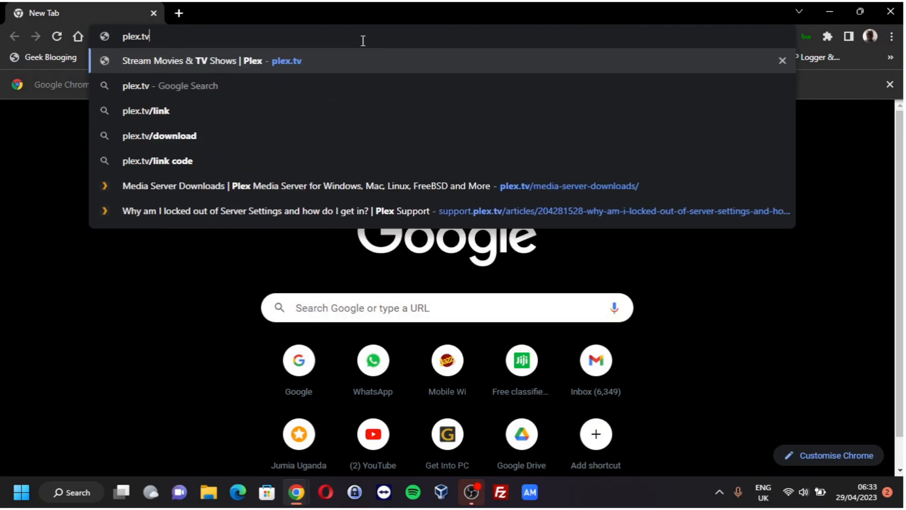
key("Return")
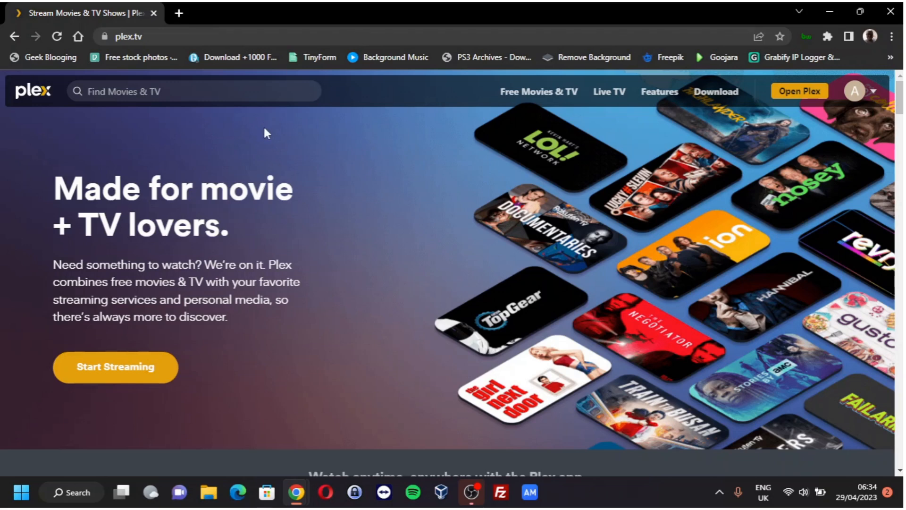
mouse_move(537, 96)
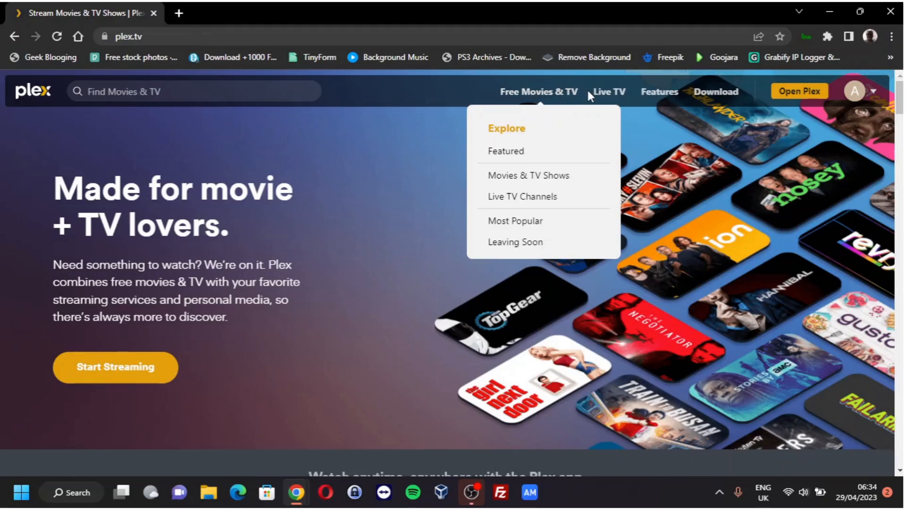
mouse_move(608, 97)
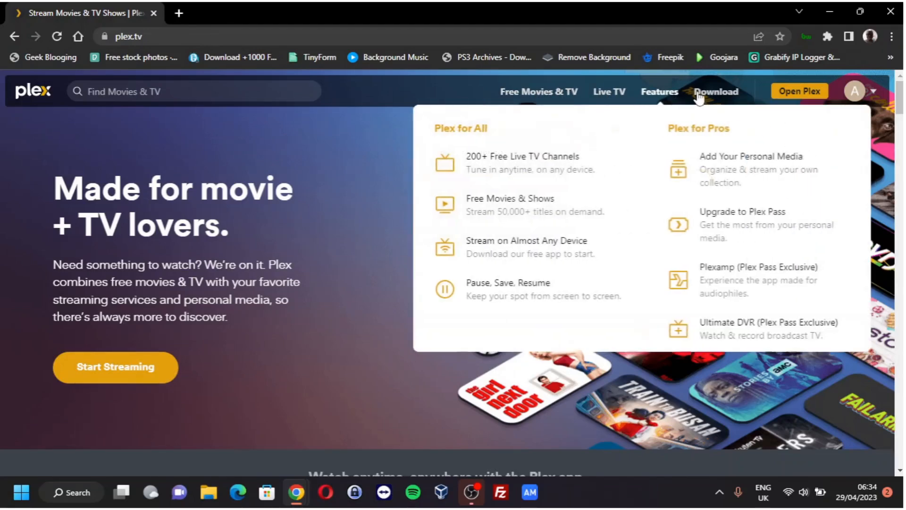
mouse_move(716, 95)
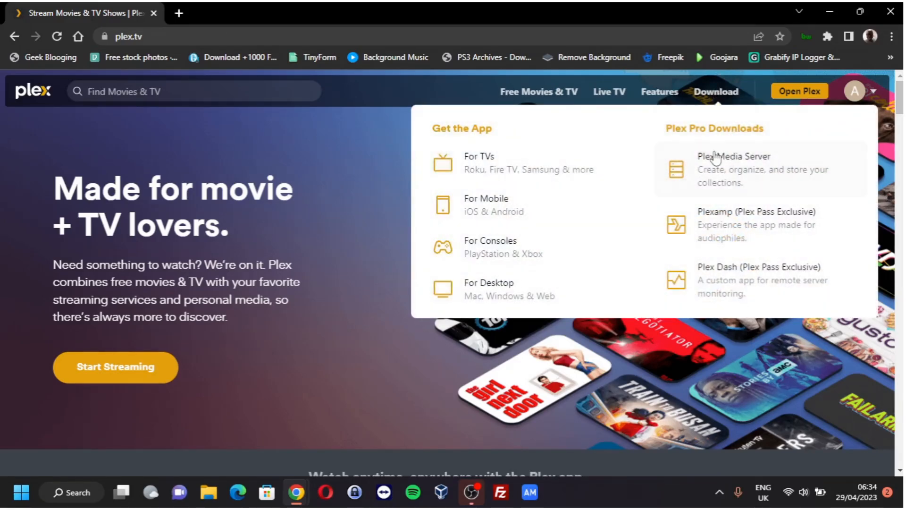
Step: Open the Plex Media Server downloads page, reload it after the error, and keep Windows as platform
left_click(729, 161)
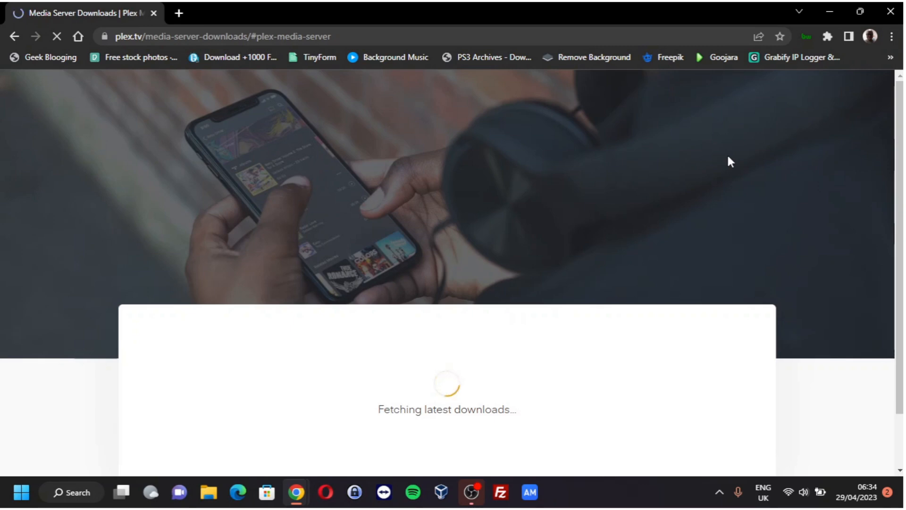
scroll(717, 162, "down", 1)
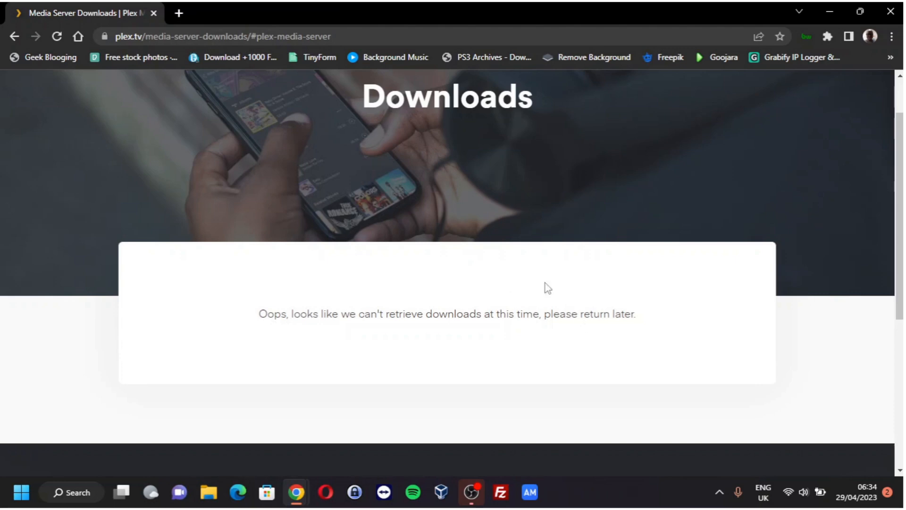
left_click(393, 38)
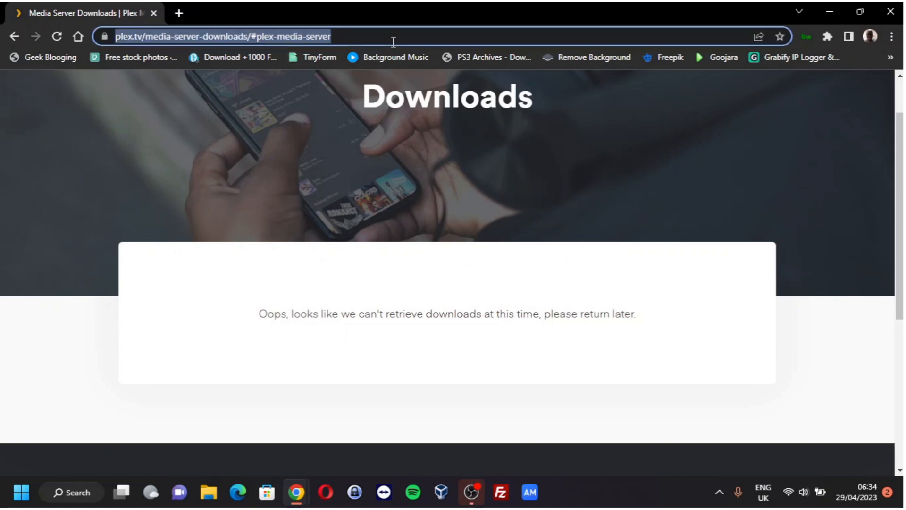
key("Return")
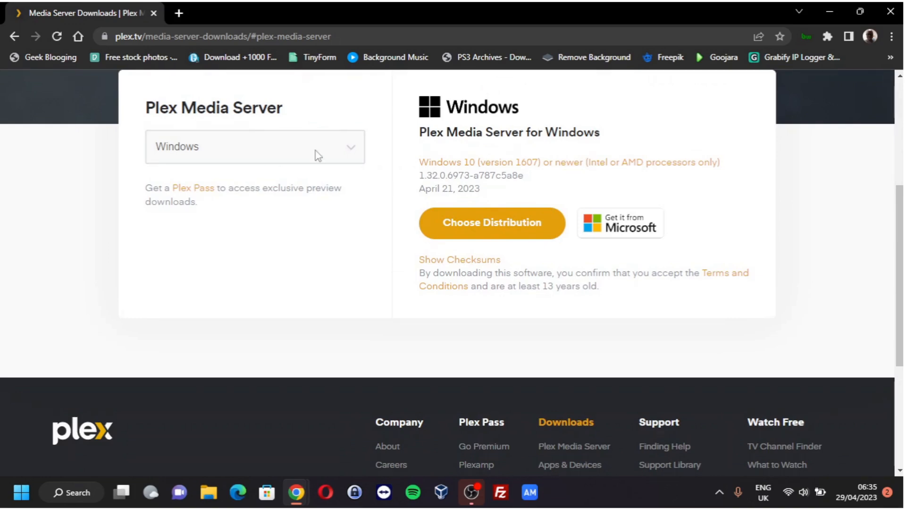
left_click(350, 150)
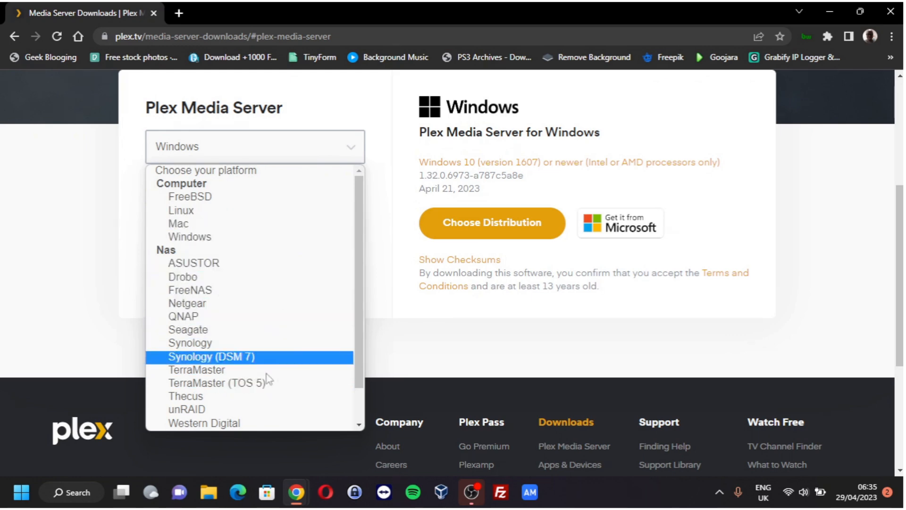
scroll(293, 377, "down", 1)
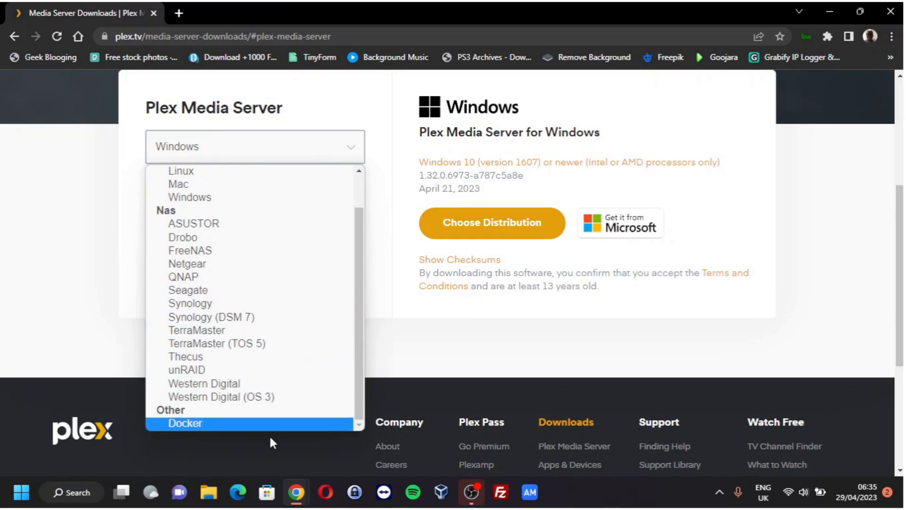
left_click(869, 271)
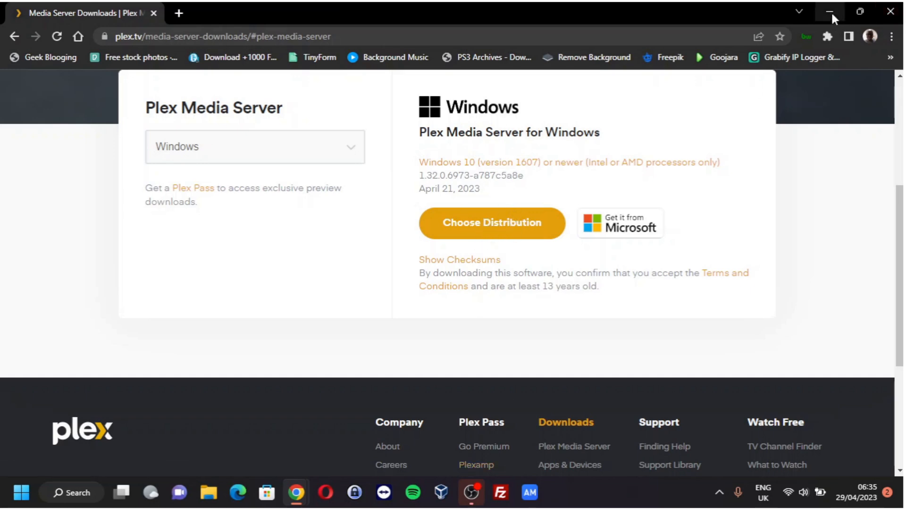
Step: Run the PlexMediaServer installer on Local Disk (E:) as administrator, then clear away the Chrome windows
left_click(211, 495)
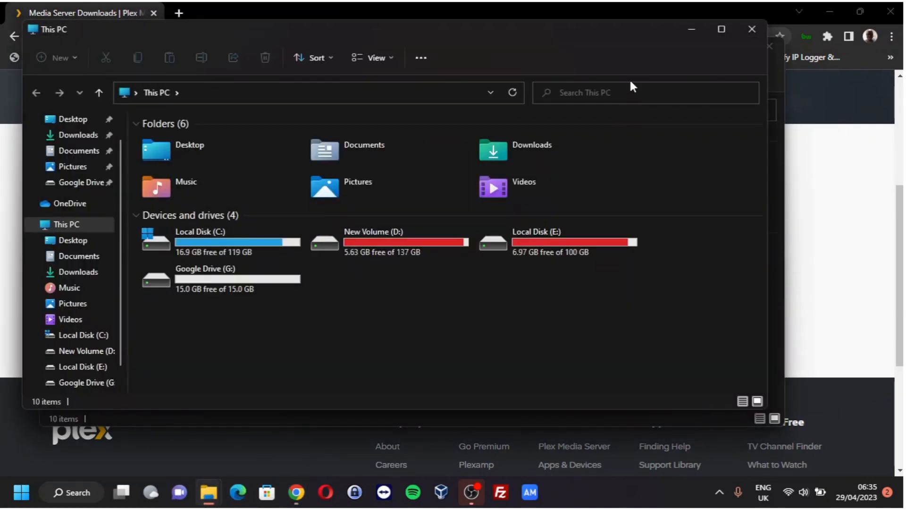
left_click(753, 29)
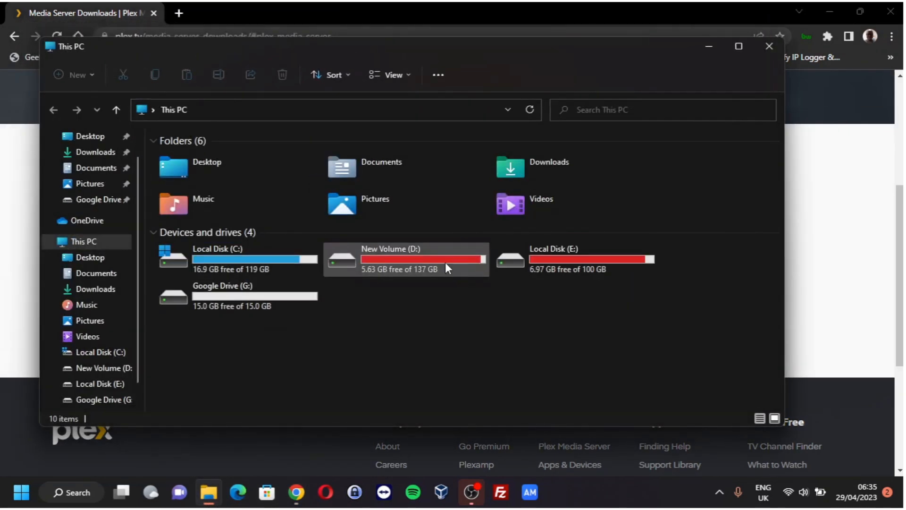
double_click(446, 262)
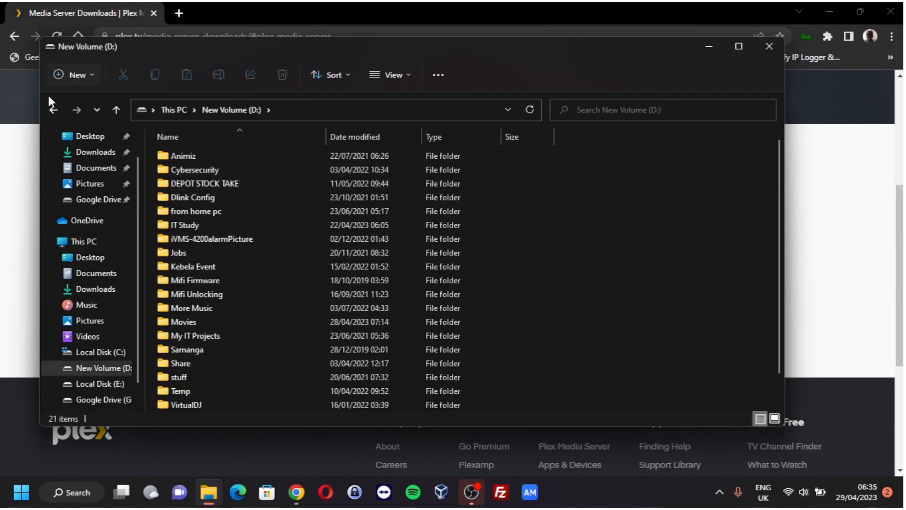
left_click(53, 110)
left_click(553, 263)
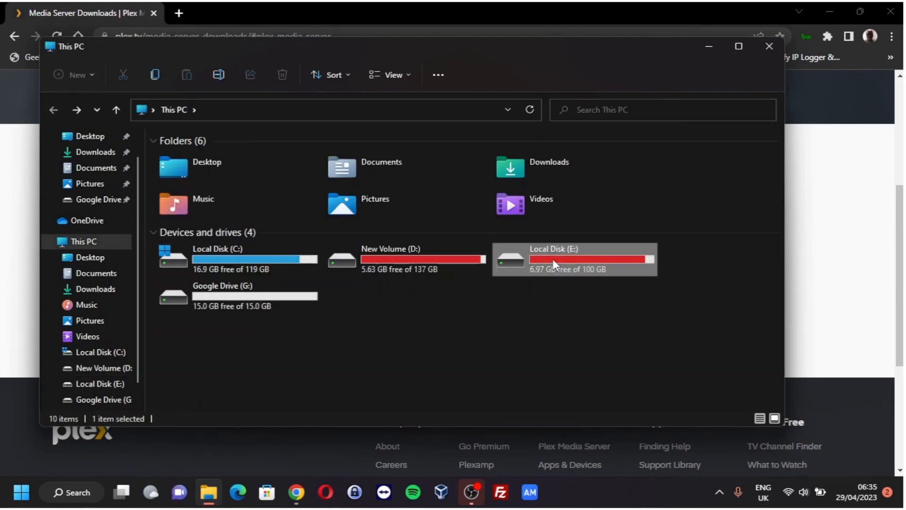
double_click(553, 262)
right_click(225, 266)
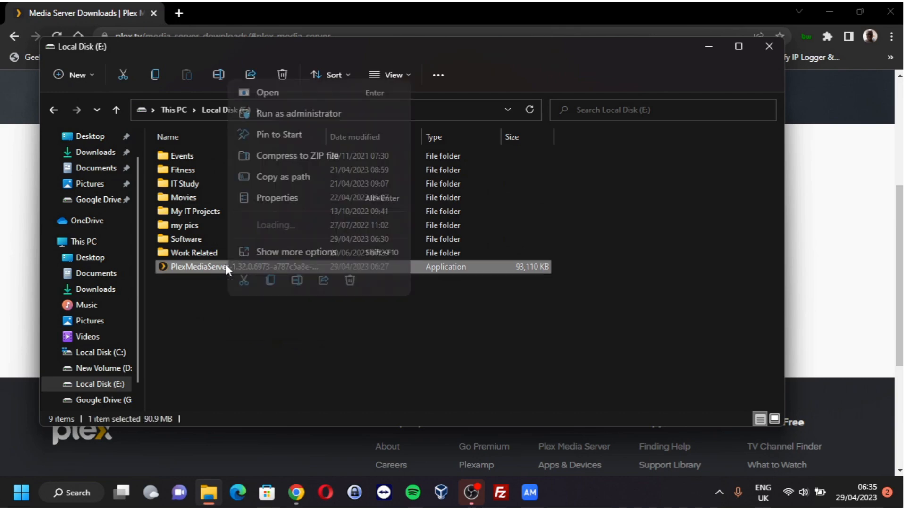
left_click(307, 113)
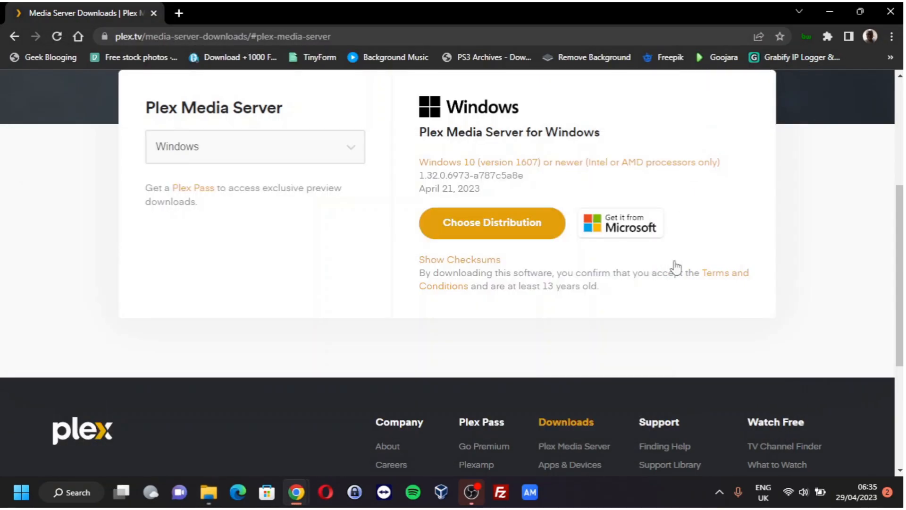
left_click(830, 8)
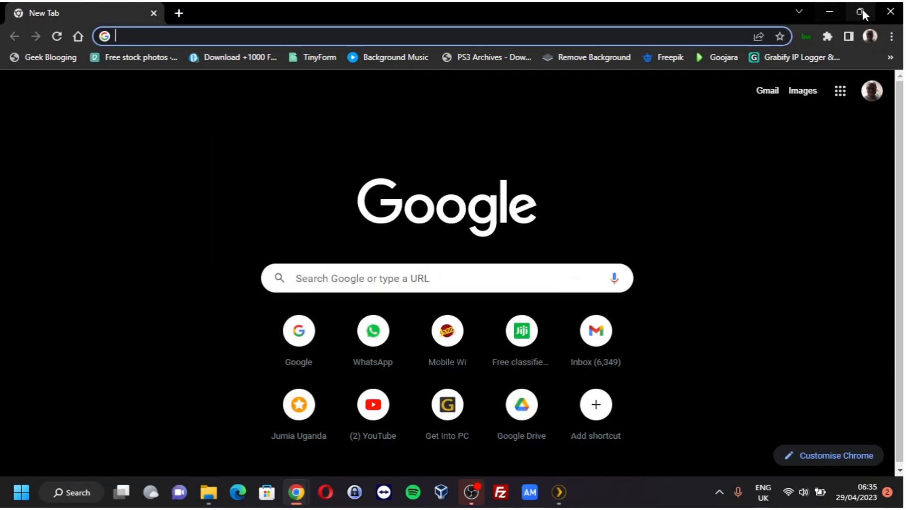
left_click(890, 12)
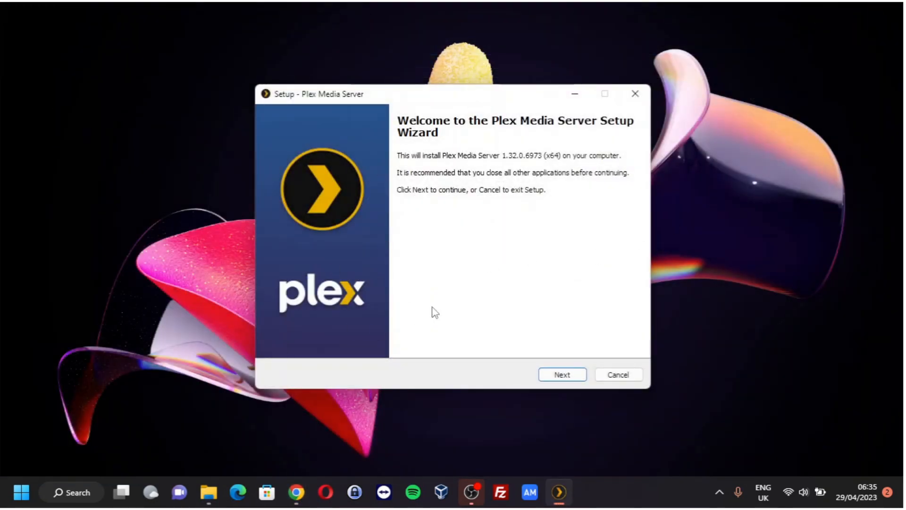
Step: Install Plex Media Server with default install and Start Menu folders, finishing with launch enabled
left_click(554, 375)
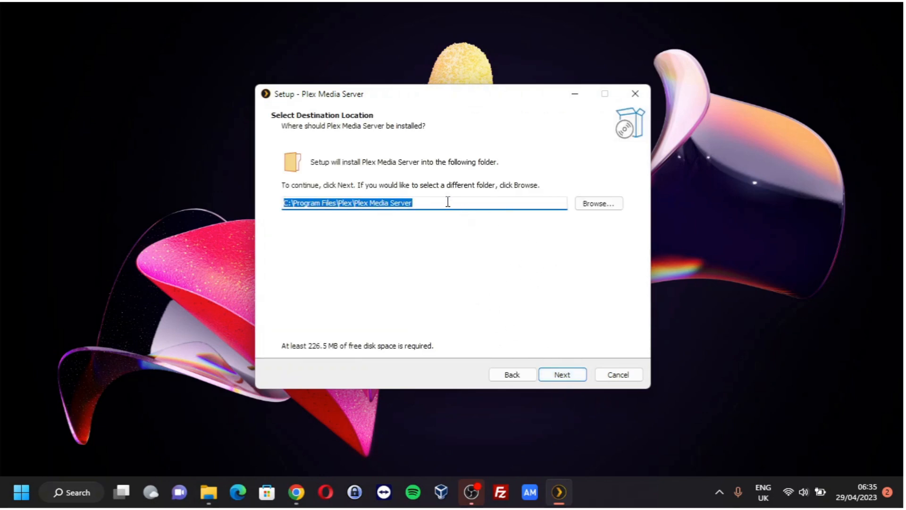
left_click(561, 376)
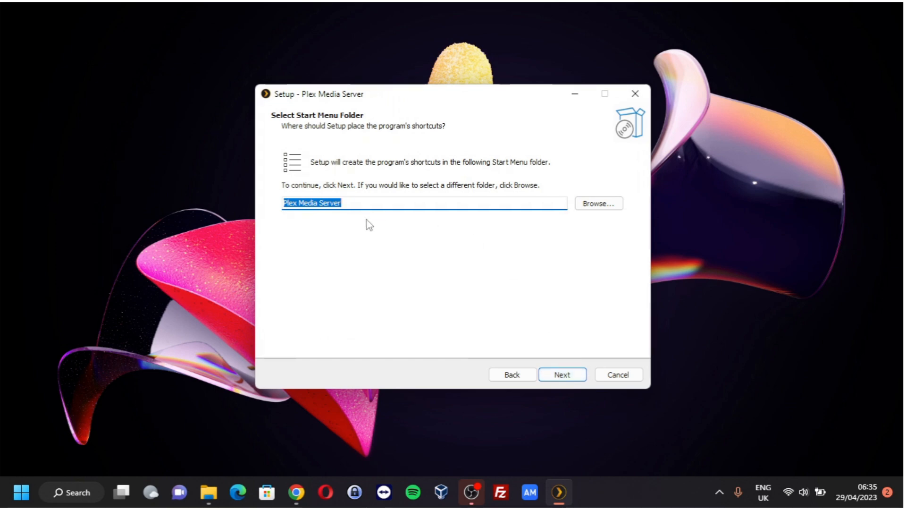
left_click(566, 375)
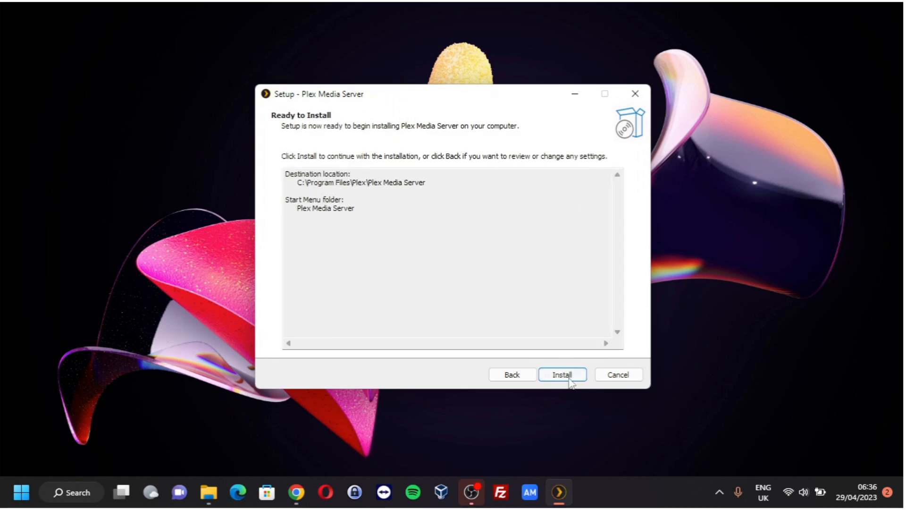
left_click(570, 377)
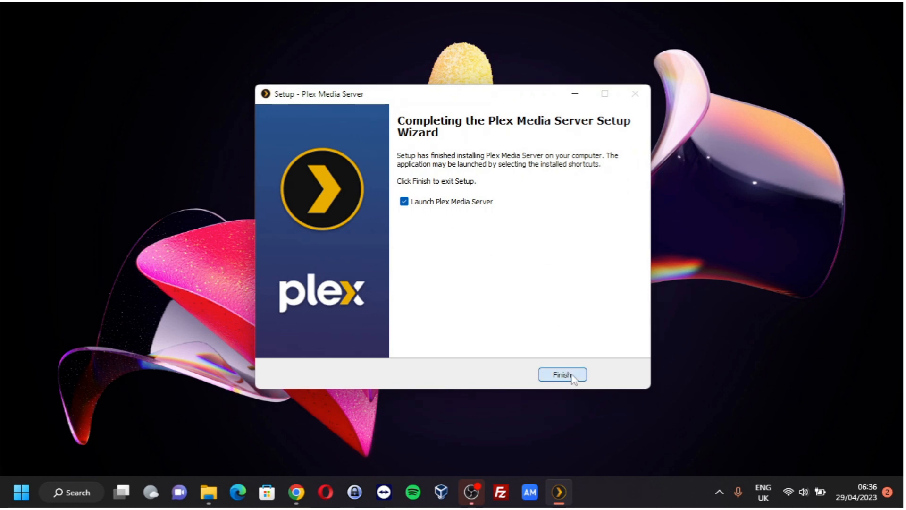
left_click(570, 373)
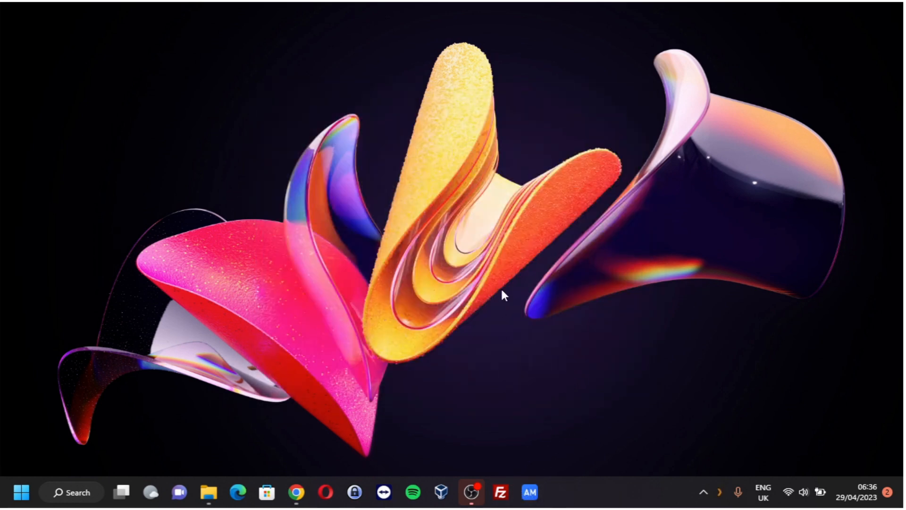
Step: Refresh the desktop and open the Plex web app from the Plex tray icon
right_click(524, 167)
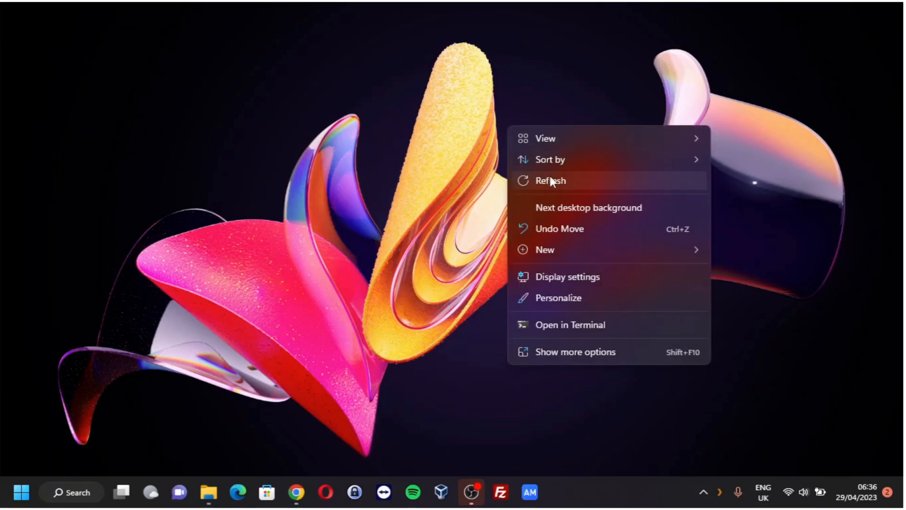
left_click(550, 177)
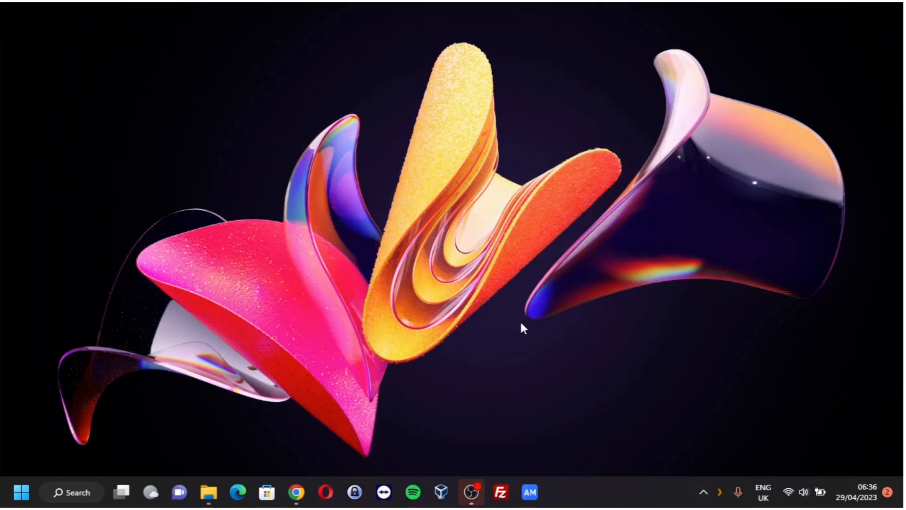
right_click(718, 494)
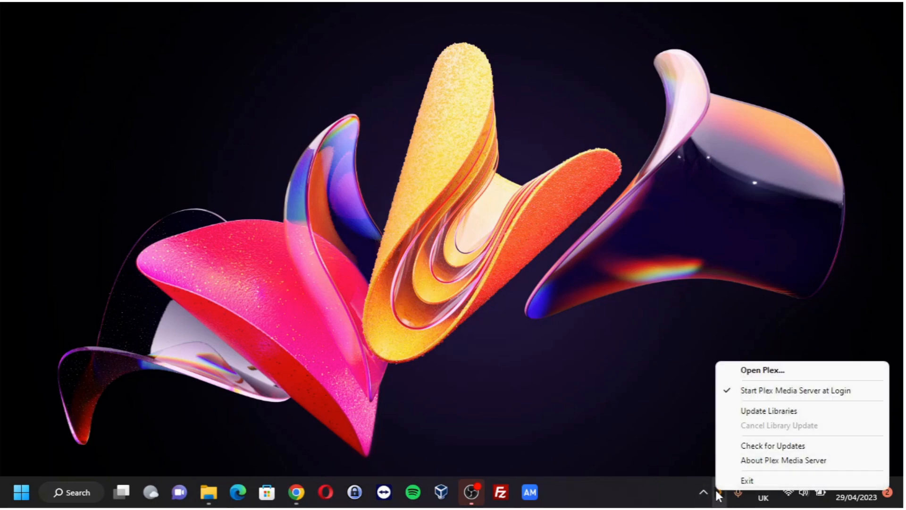
left_click(772, 371)
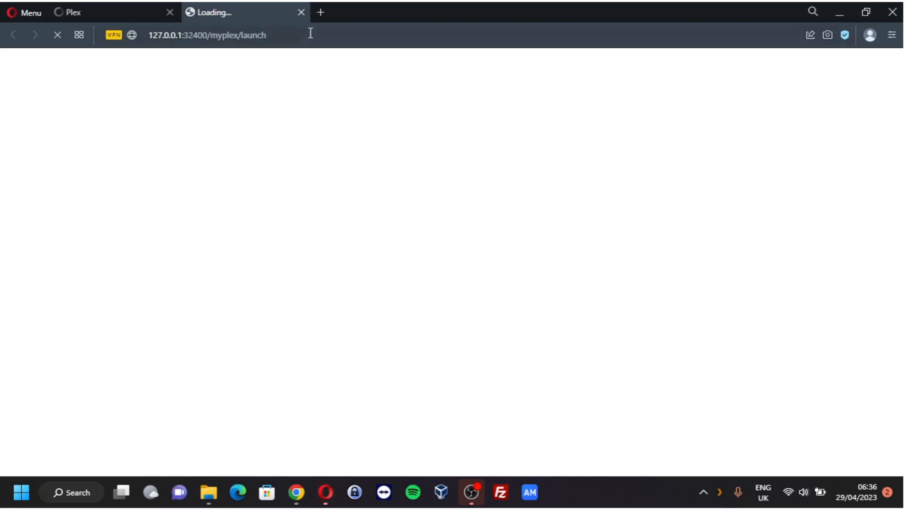
Step: Copy the local 127.0.0.1:32400 Plex address, quit Opera, and bring Chrome back
left_click(248, 42)
right_click(243, 41)
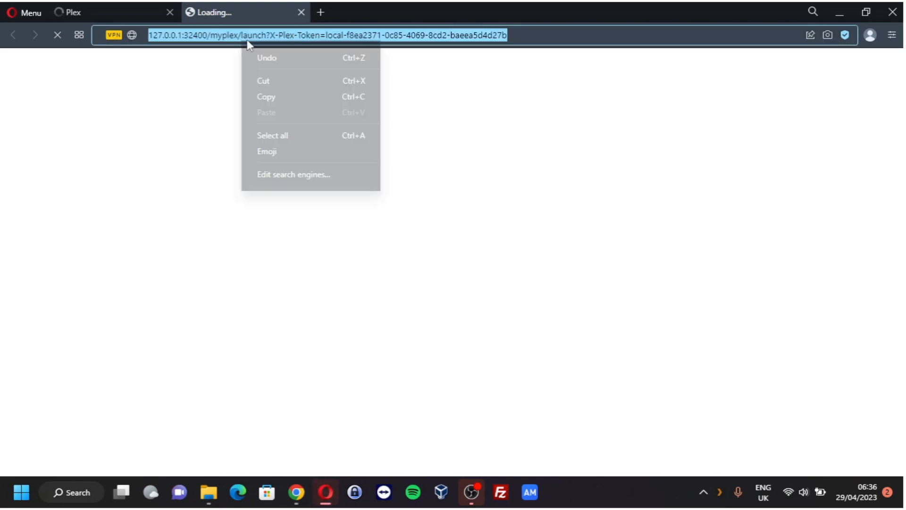
left_click(266, 97)
left_click(891, 12)
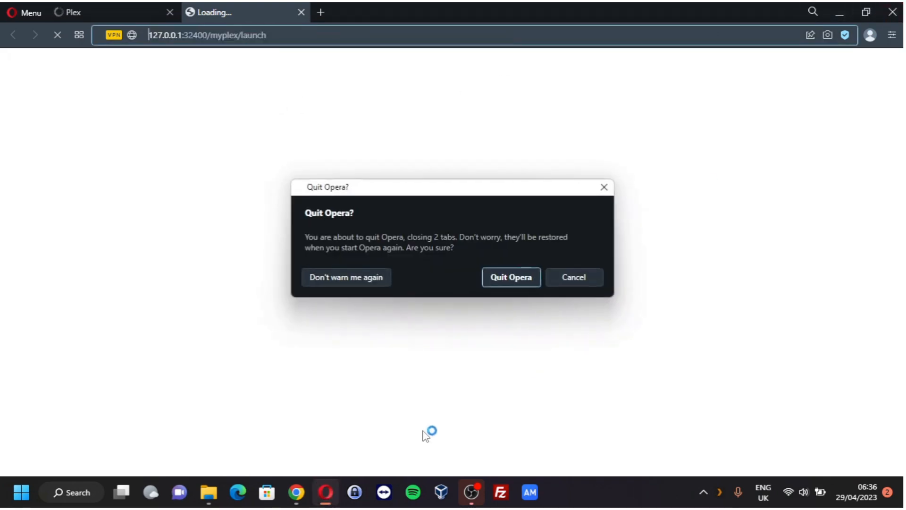
left_click(512, 279)
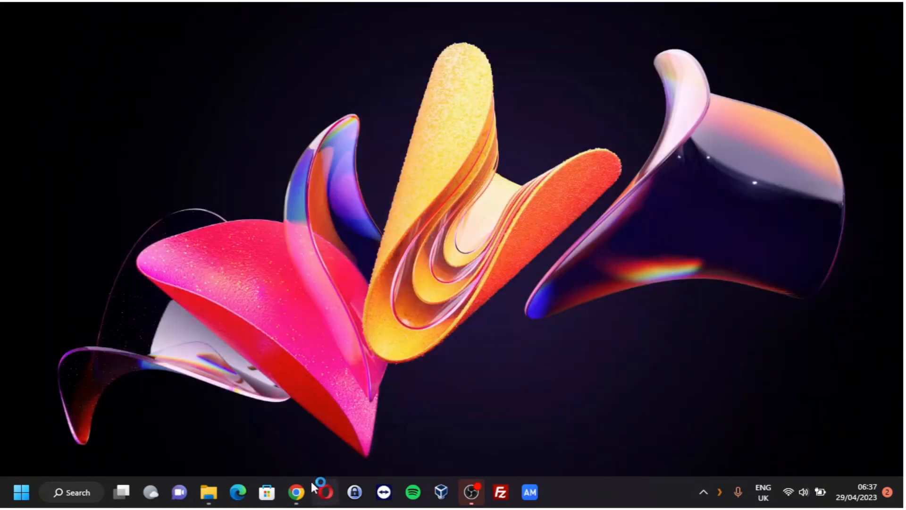
left_click(296, 492)
Step: Paste the copied Plex address into a new Chrome tab, load Plex Web, and open the account menu
left_click(180, 13)
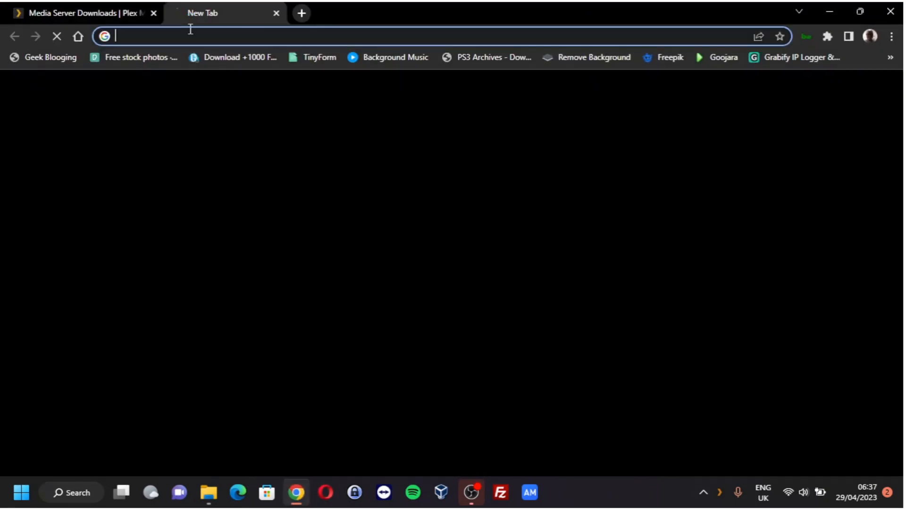
left_click(217, 40)
key("ctrl+v")
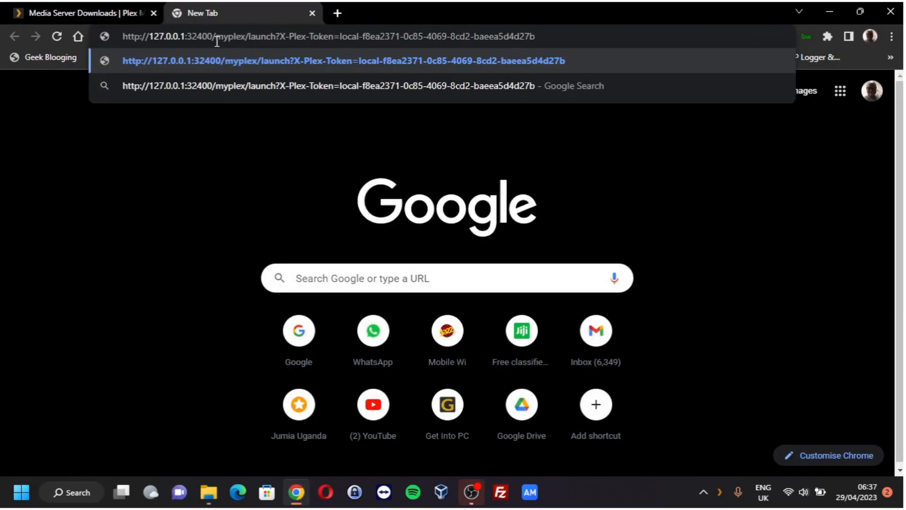
key("Return")
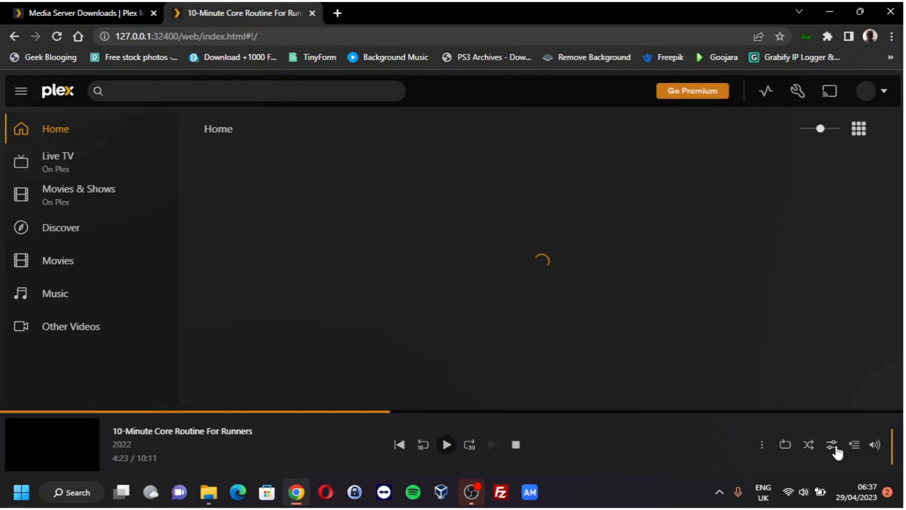
left_click(884, 93)
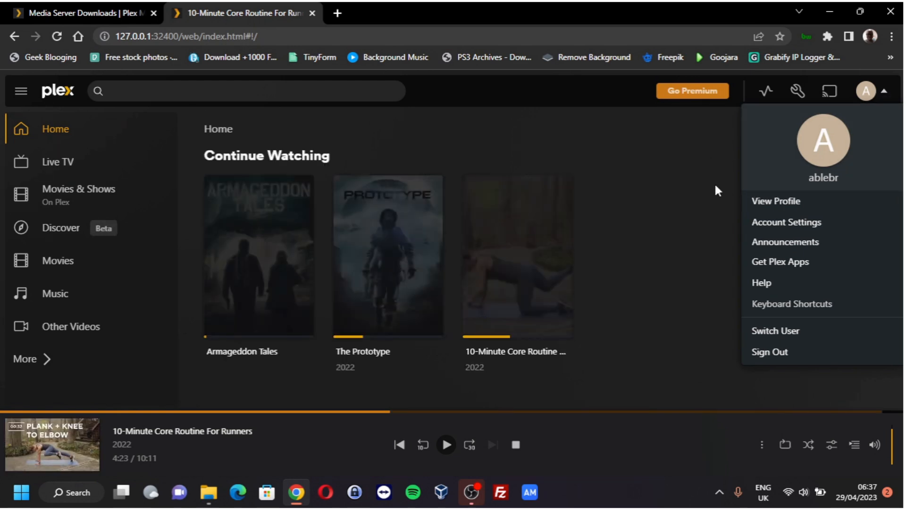
Step: Dismiss the account menu, scroll through the Movies library's Recommended rows, then return Home
left_click(660, 155)
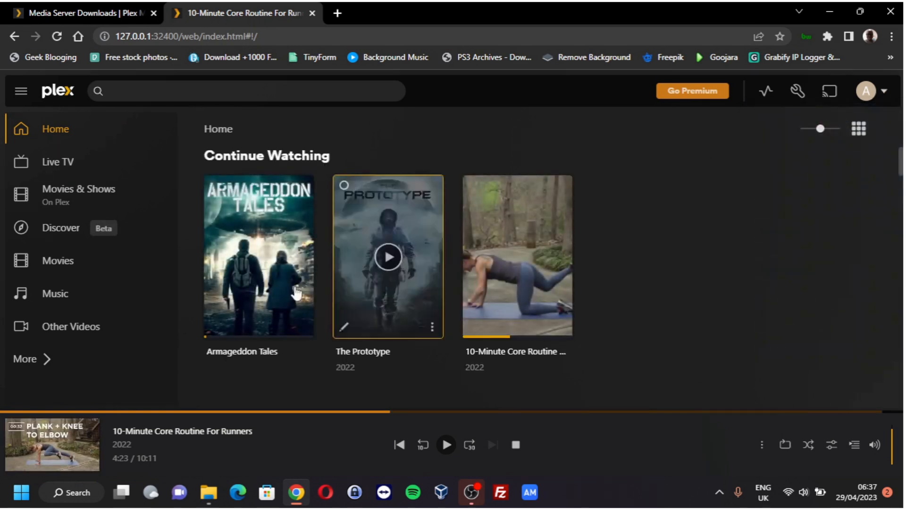
left_click(58, 261)
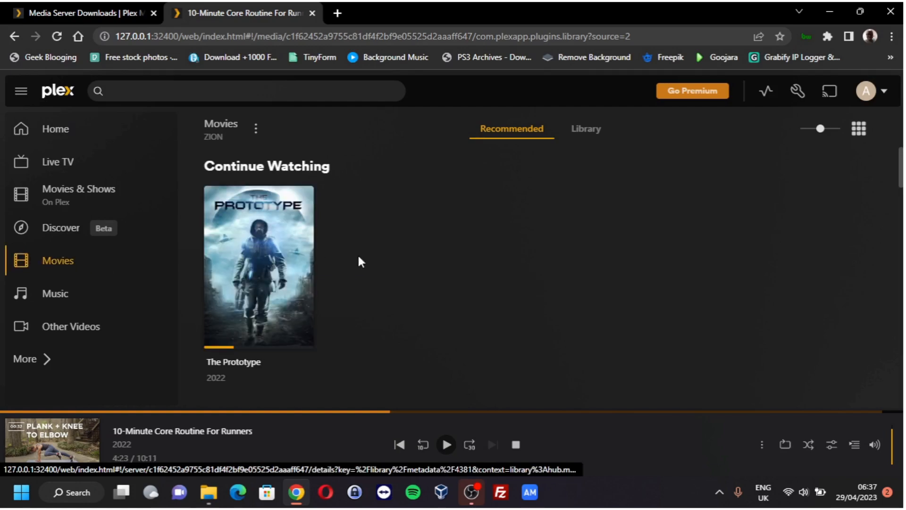
scroll(460, 264, "down", 3)
scroll(462, 268, "down", 6)
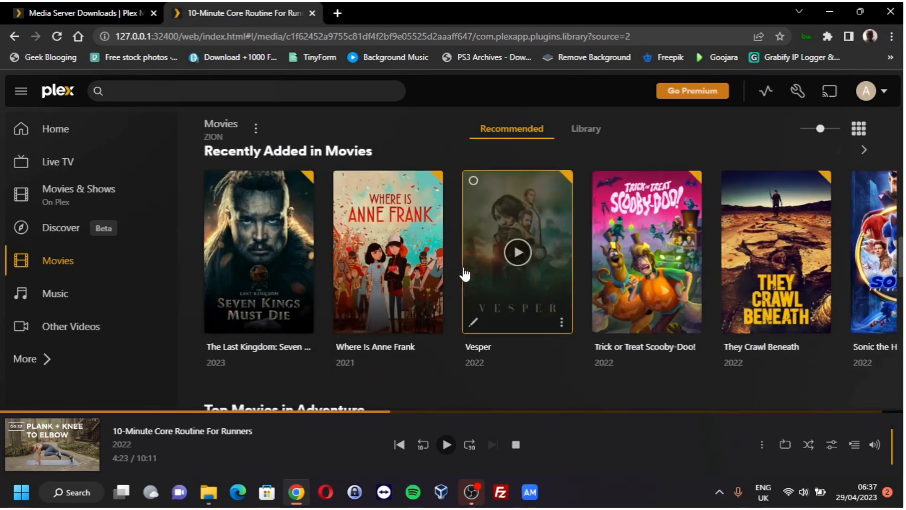
scroll(464, 269, "down", 4)
scroll(464, 269, "up", 6)
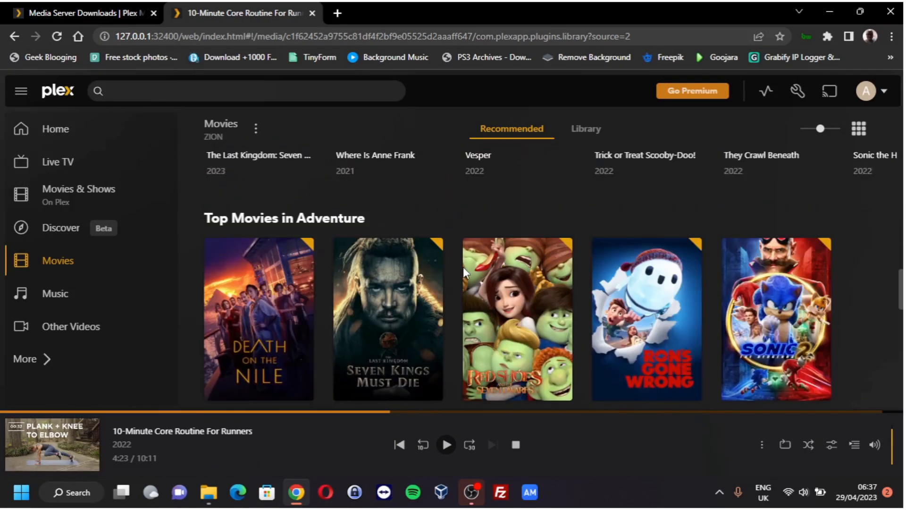
scroll(463, 267, "up", 8)
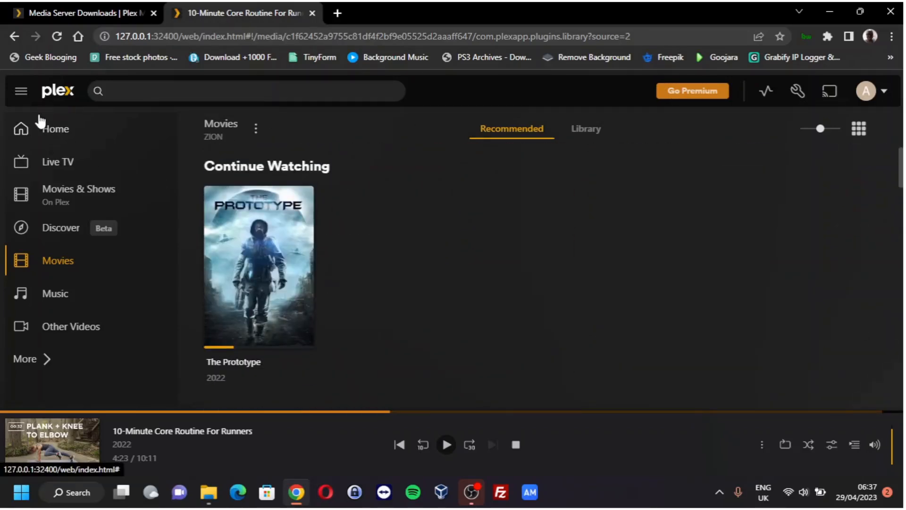
left_click(47, 132)
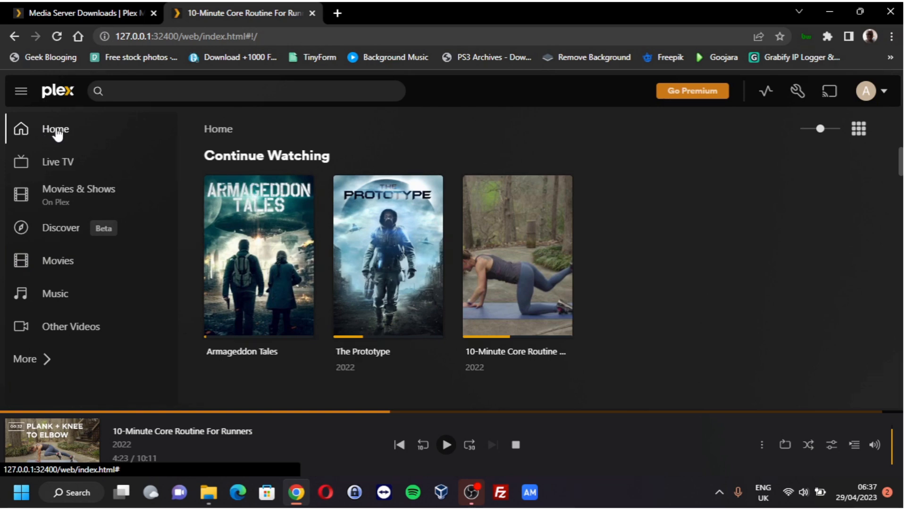
Step: Toggle the navigation sidebar twice, expand More, and open the ZION server page
left_click(24, 94)
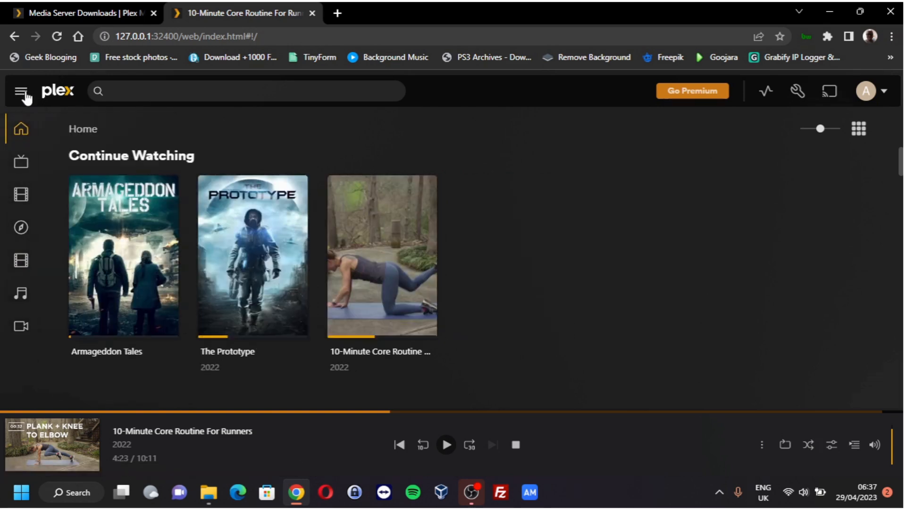
left_click(24, 94)
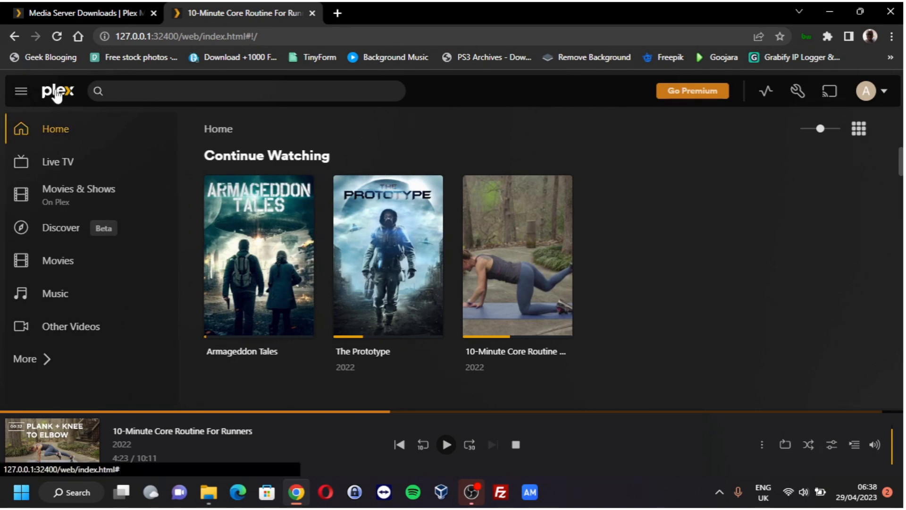
left_click(20, 92)
left_click(21, 95)
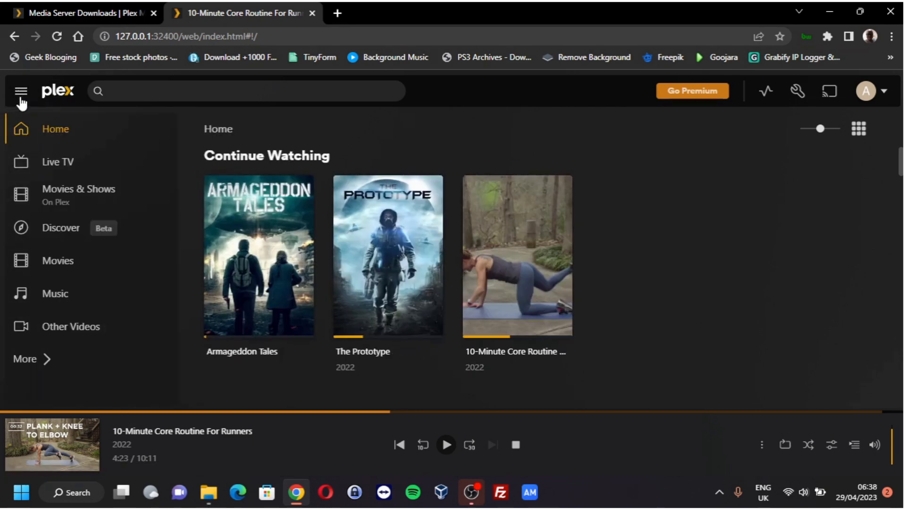
left_click(42, 361)
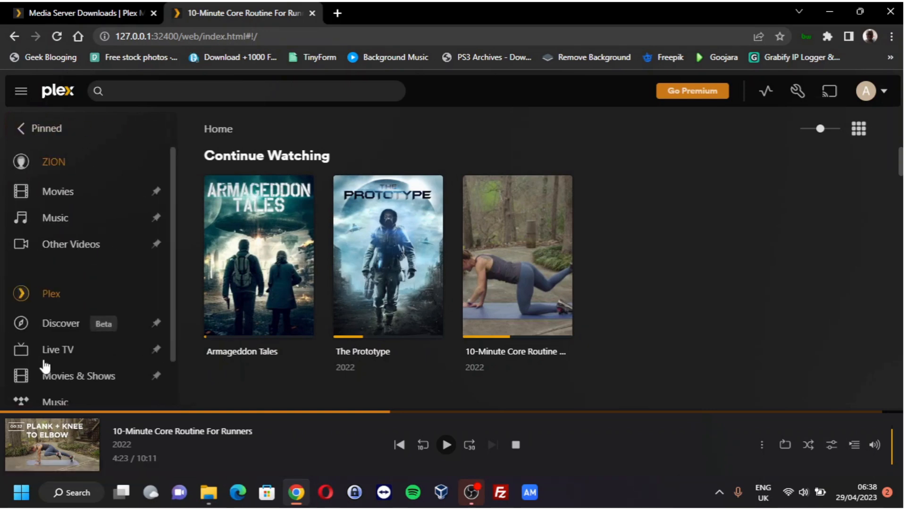
left_click(51, 162)
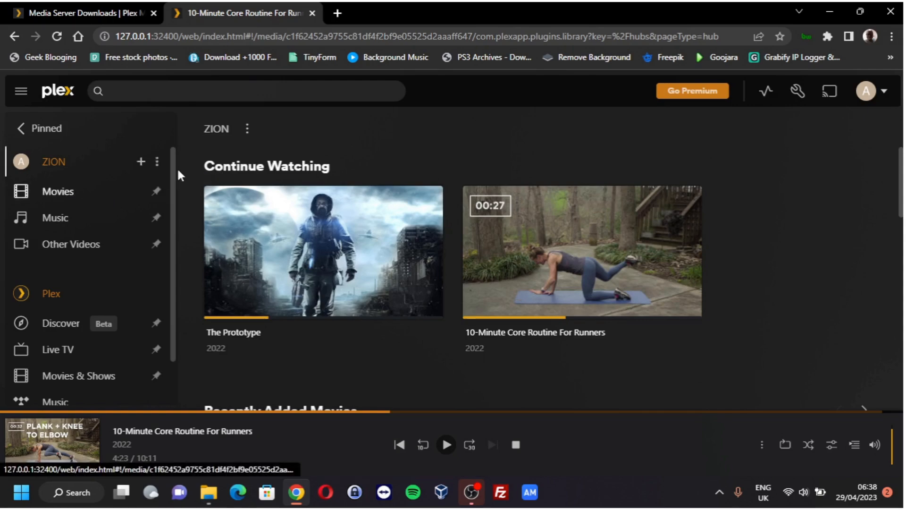
Step: Start adding a Movies library to ZION, then cancel the Add Library dialog from the Name field
left_click(137, 162)
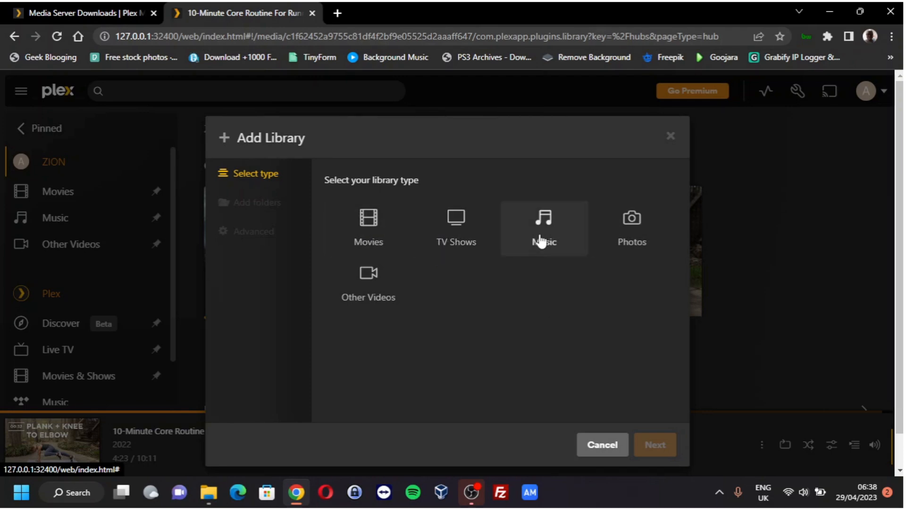
left_click(372, 236)
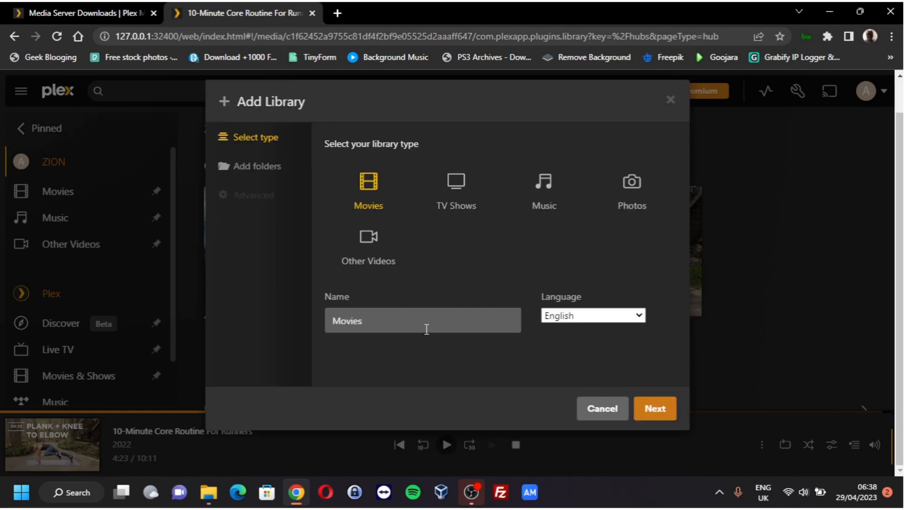
left_click(426, 324)
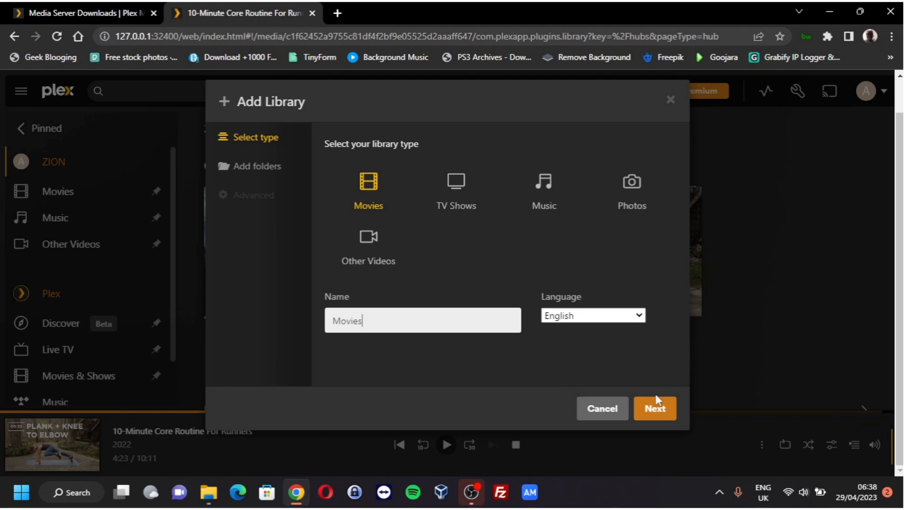
left_click(616, 416)
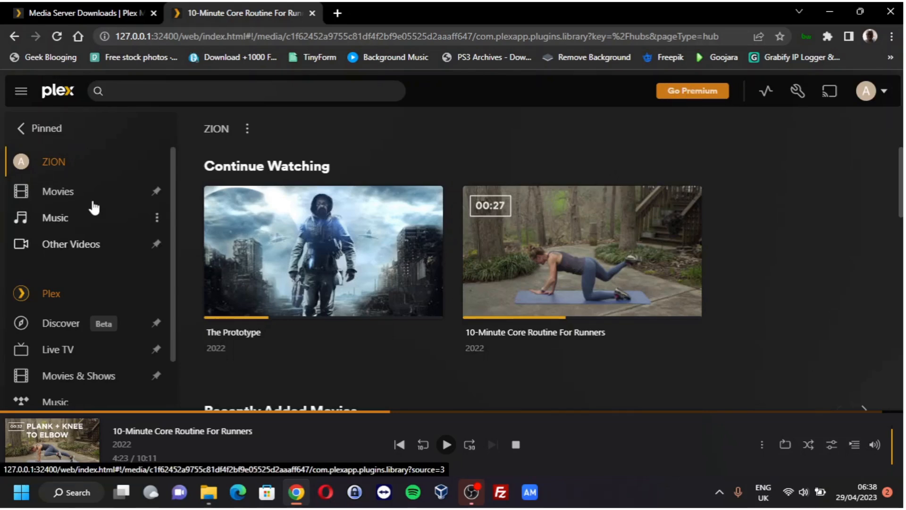
Step: Open the ZION Movies library, then go to the Live TV Plex Channels guide
left_click(58, 192)
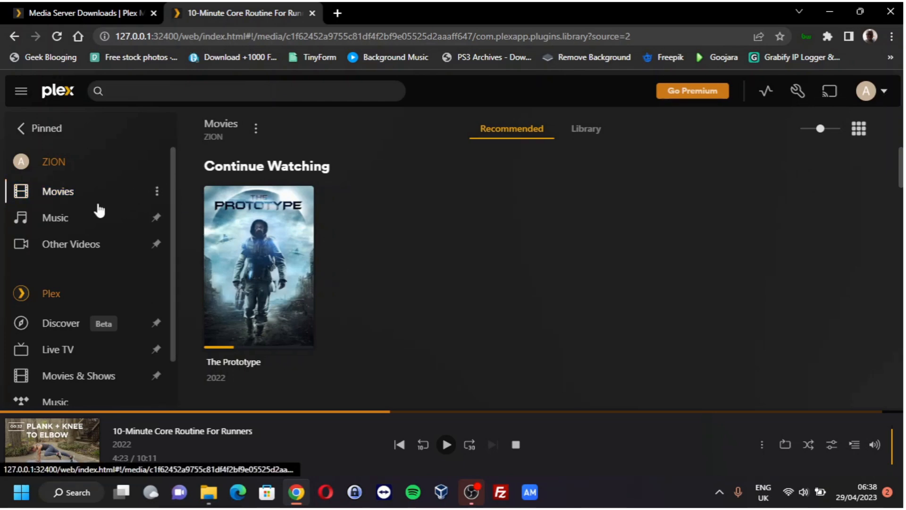
scroll(98, 307, "down", 1)
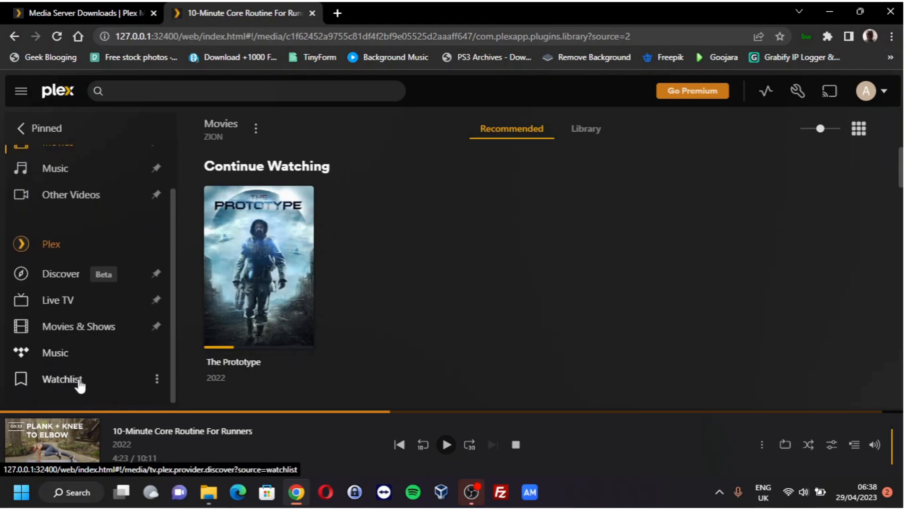
scroll(171, 250, "up", 1)
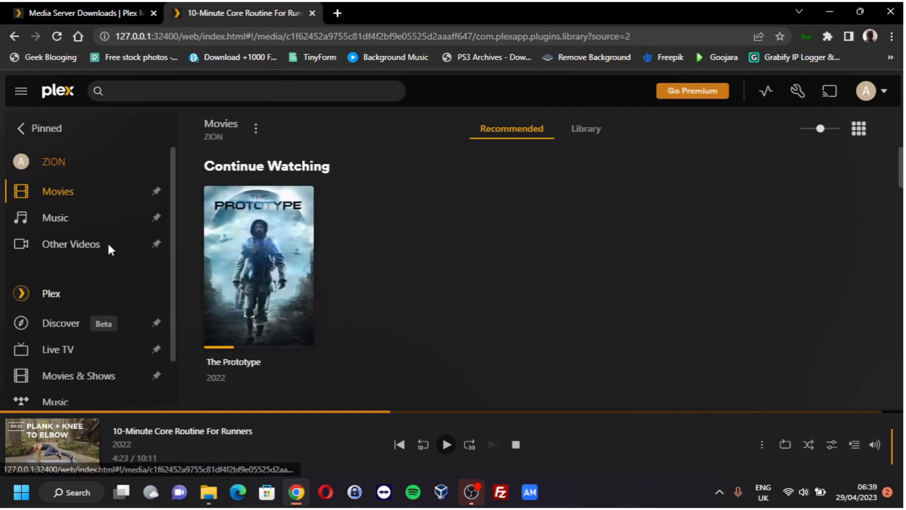
scroll(85, 318, "down", 1)
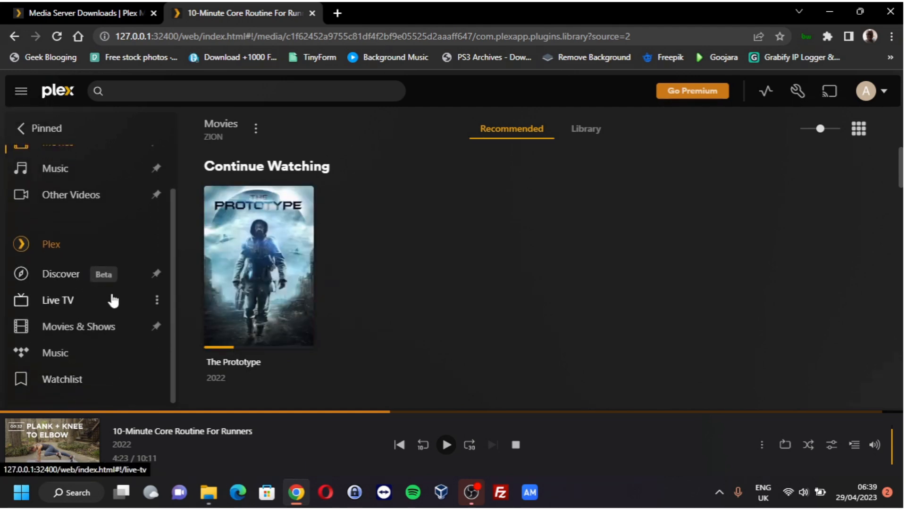
left_click(67, 301)
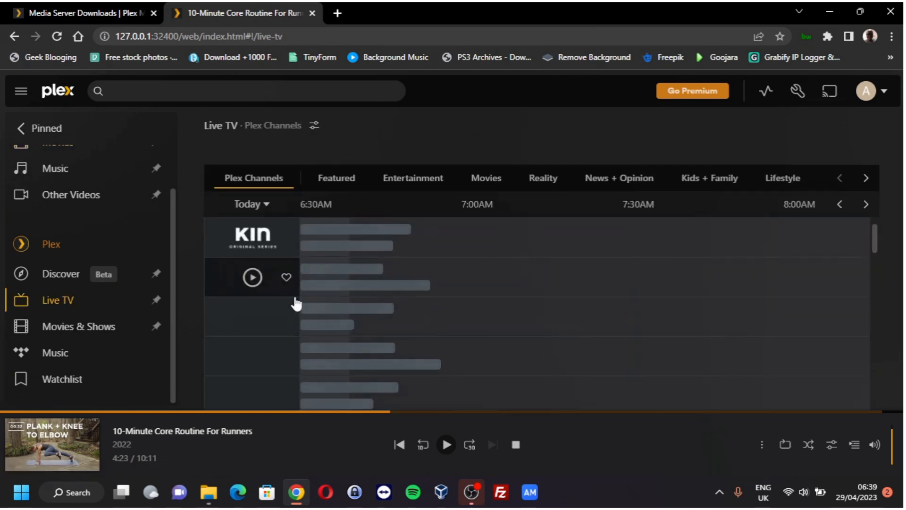
Step: Browse the Plex Channels guide categories, then open the ZION Music library
scroll(271, 310, "down", 2)
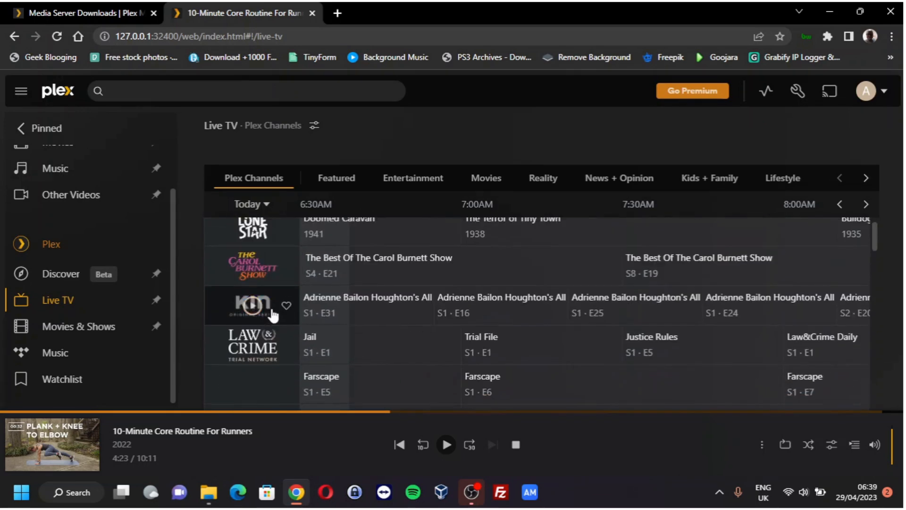
scroll(271, 310, "up", 3)
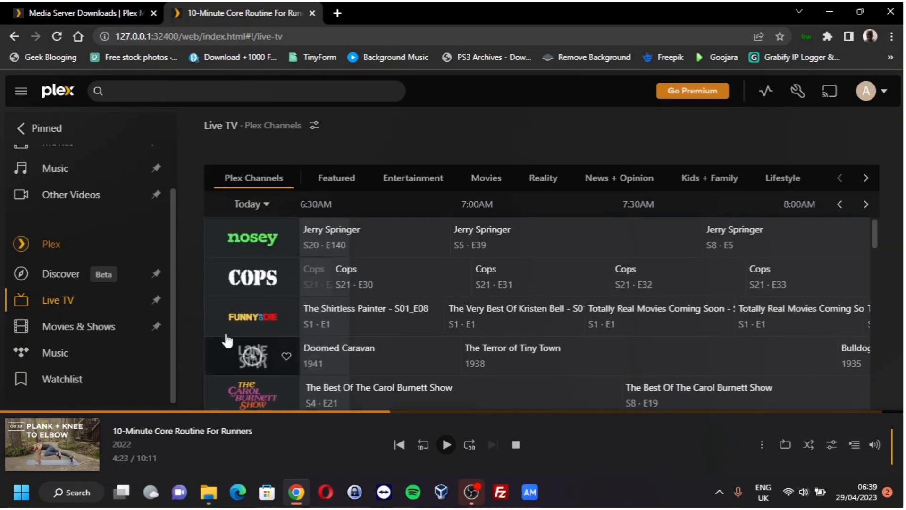
scroll(91, 335, "up", 1)
scroll(91, 337, "down", 1)
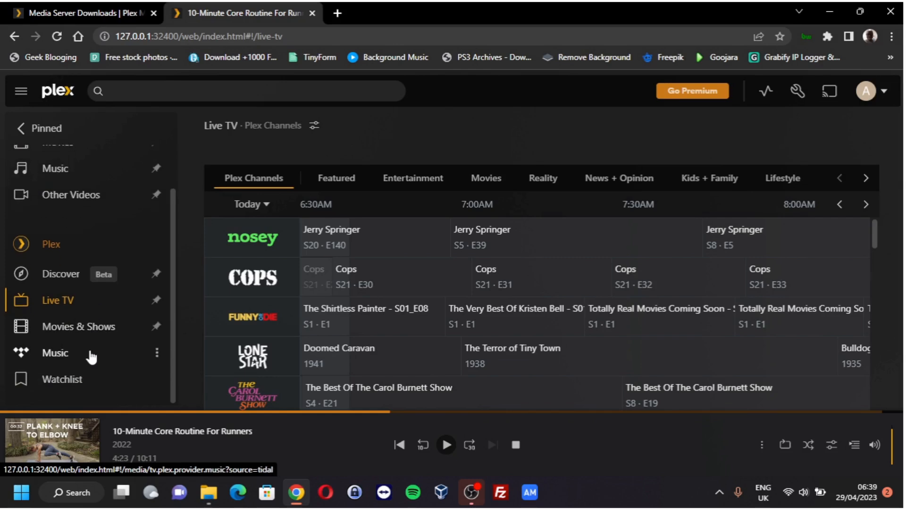
scroll(63, 270, "up", 1)
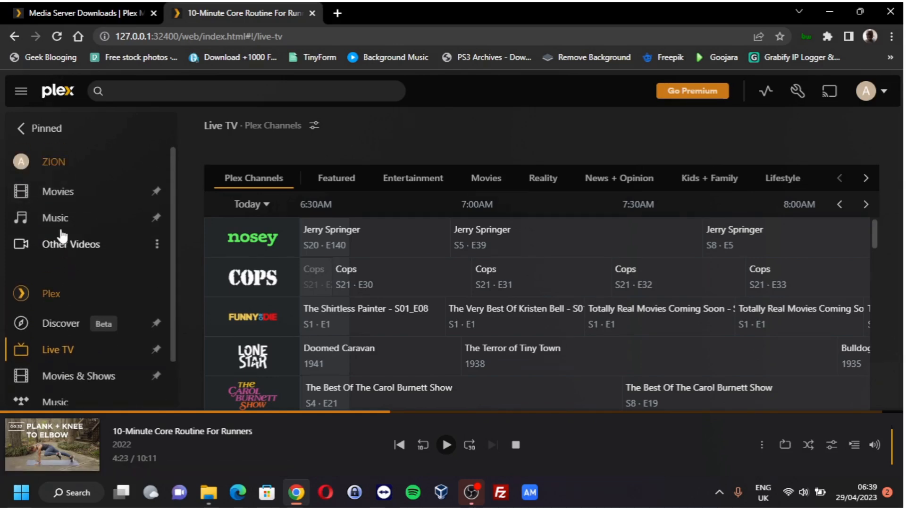
left_click(65, 218)
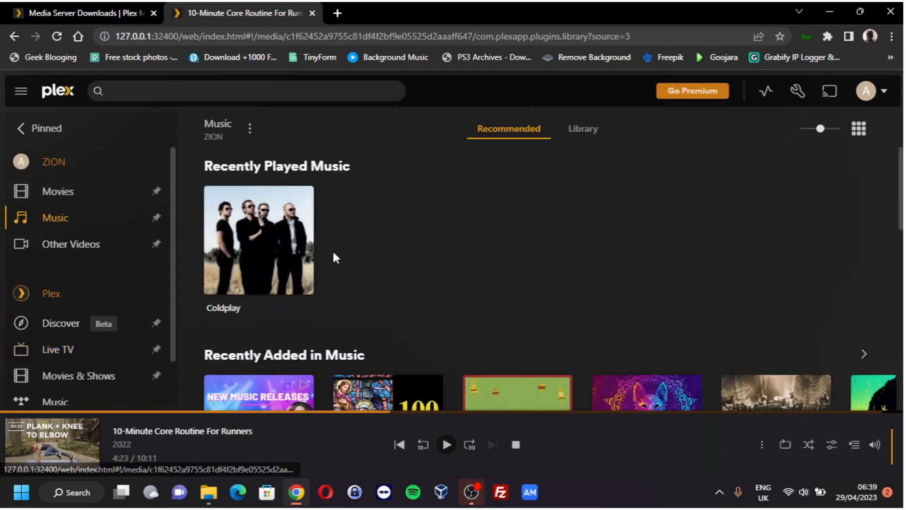
Step: Scroll through the Music recommendations, then return to the Home page's Continue Watching row
scroll(378, 241, "down", 3)
scroll(412, 349, "down", 10)
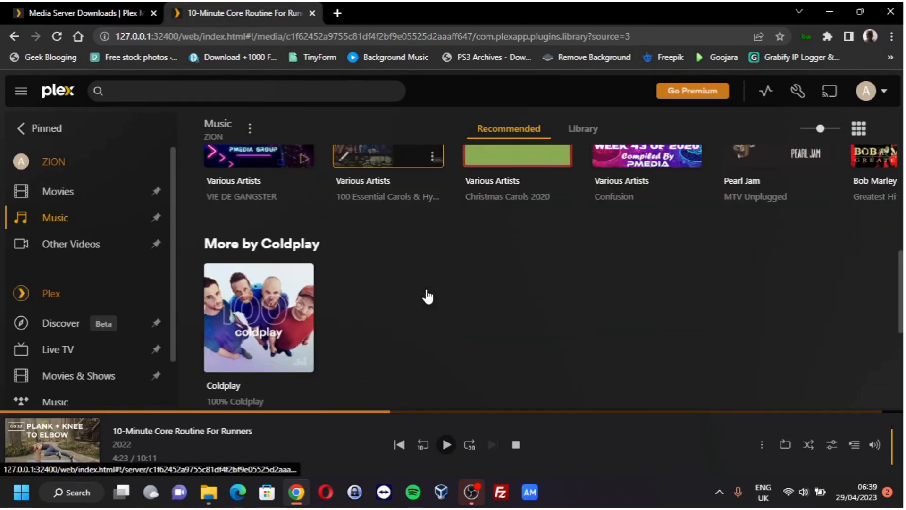
scroll(413, 305, "up", 10)
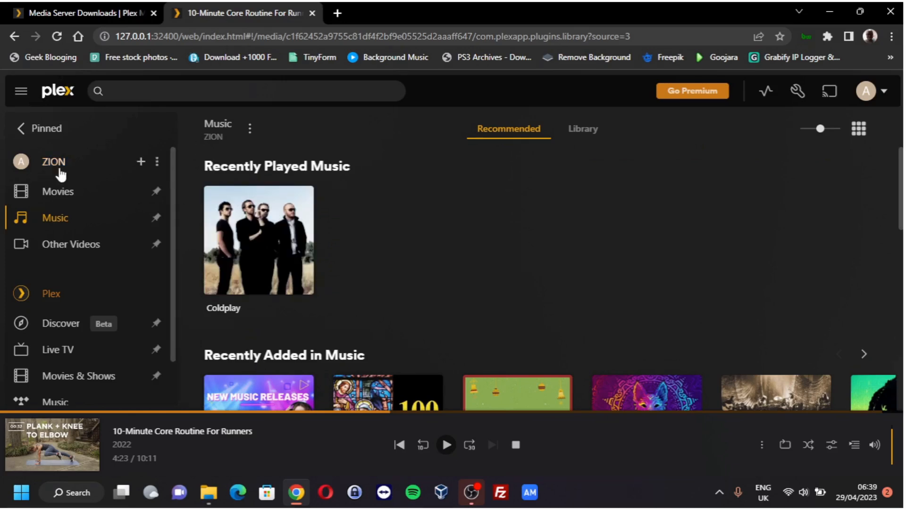
left_click(56, 93)
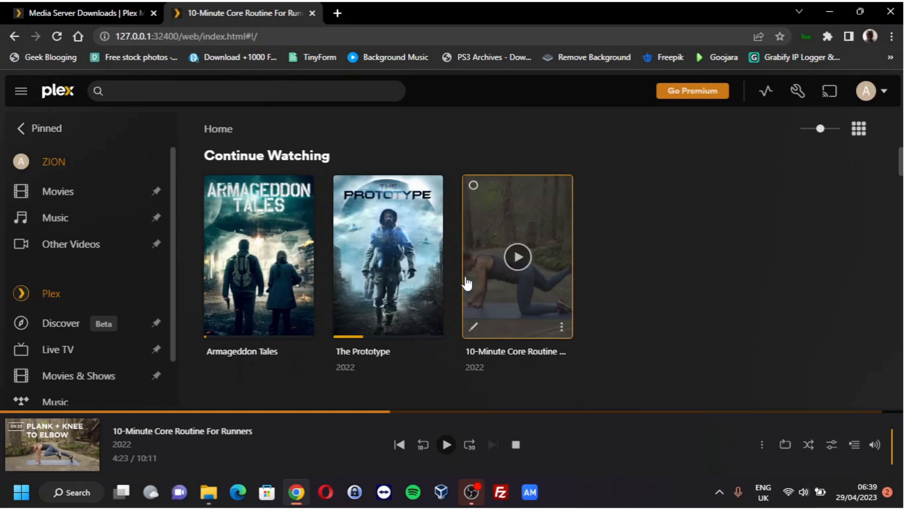
Step: Open Armageddon Tales and scroll through its details, cast and similar titles
left_click(285, 215)
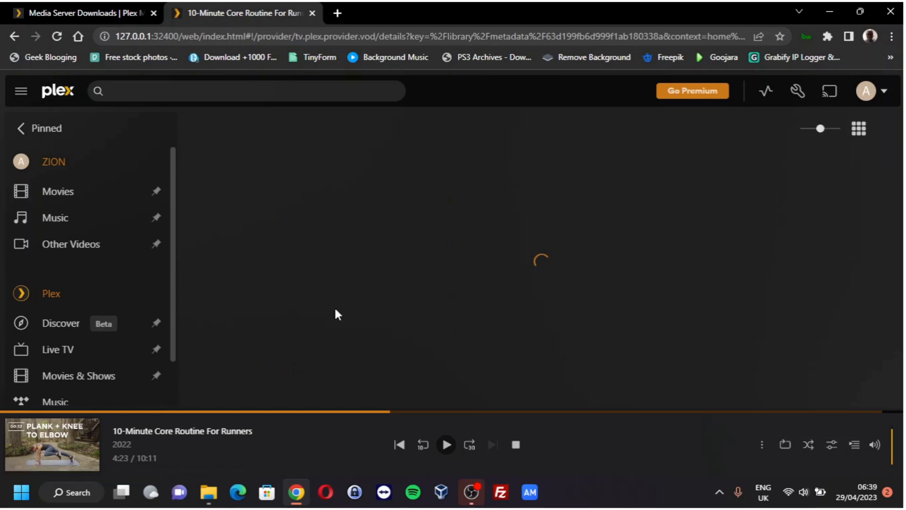
scroll(534, 321, "down", 4)
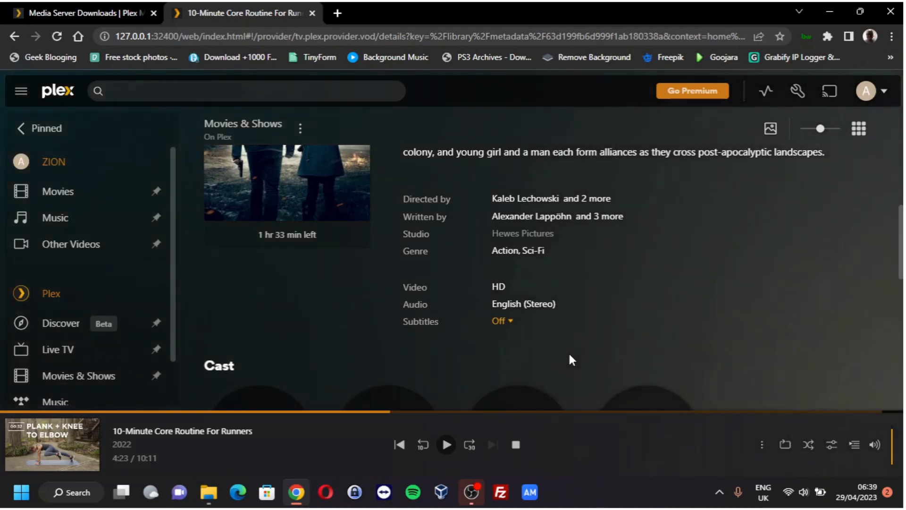
scroll(542, 299, "down", 4)
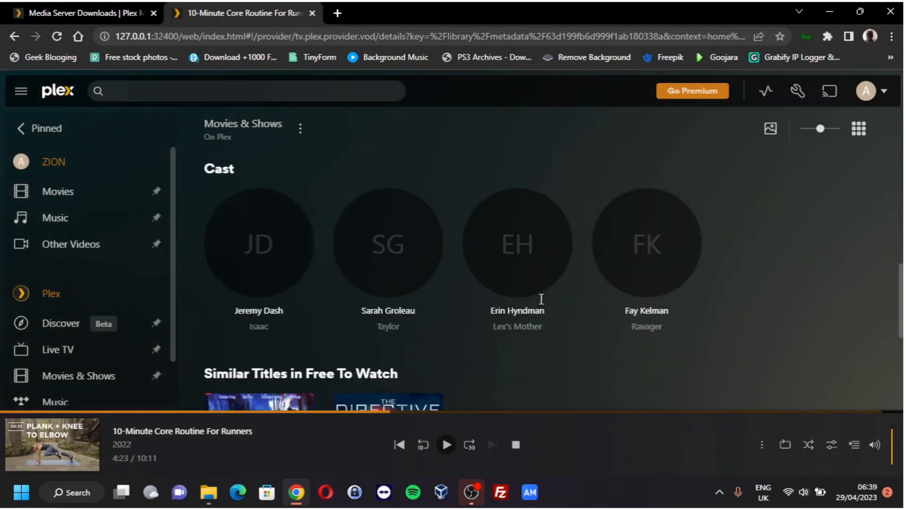
scroll(542, 299, "down", 5)
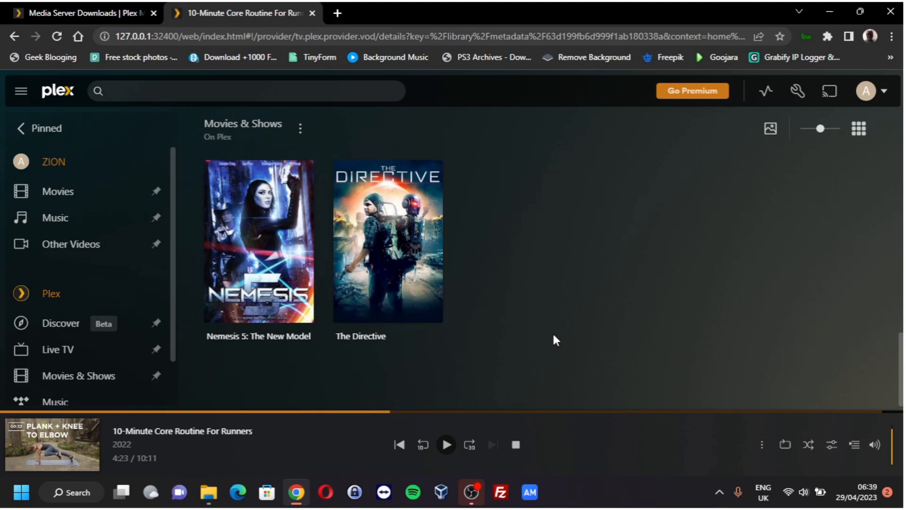
scroll(553, 336, "up", 9)
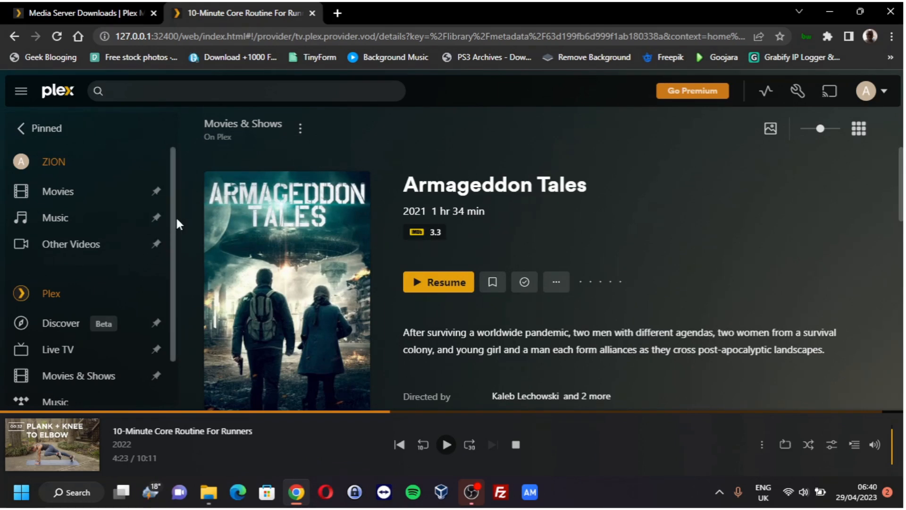
Step: Return to the ZION Movies library's Recommended page, then switch away from the browser
left_click(67, 194)
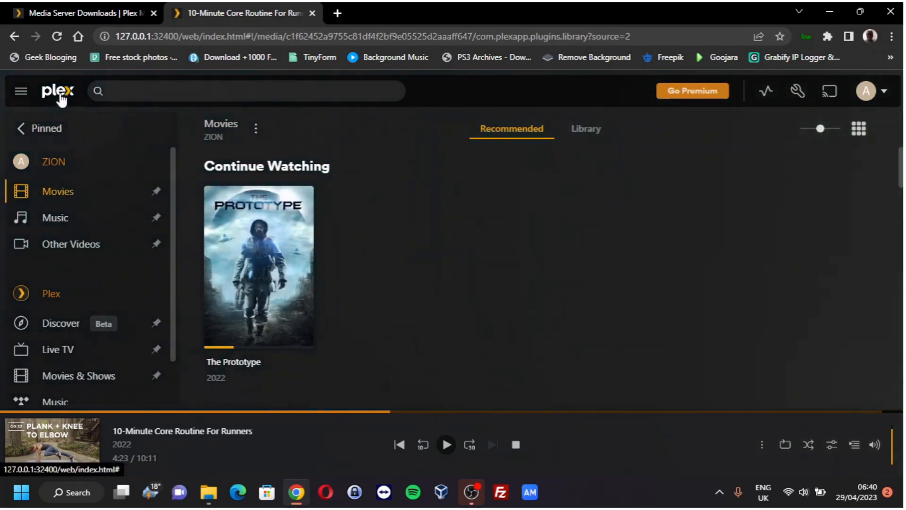
left_click_drag(170, 189, 165, 152)
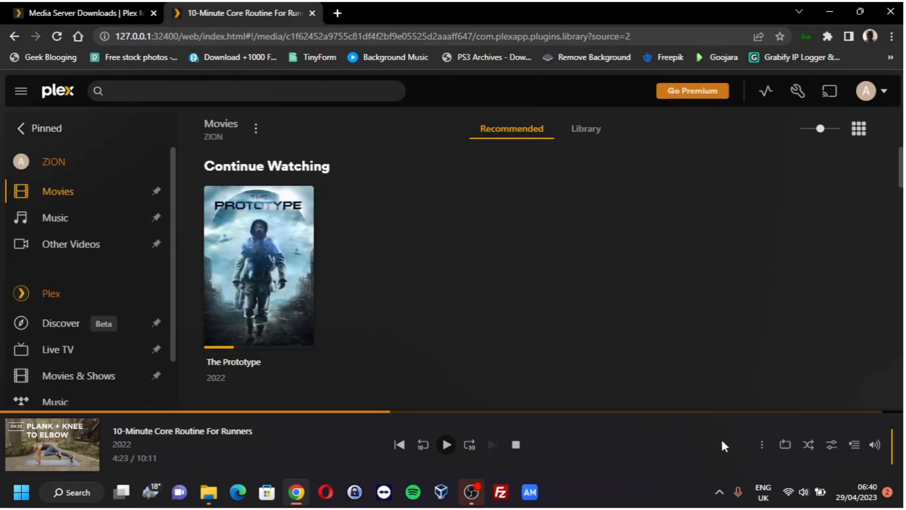
left_click(471, 492)
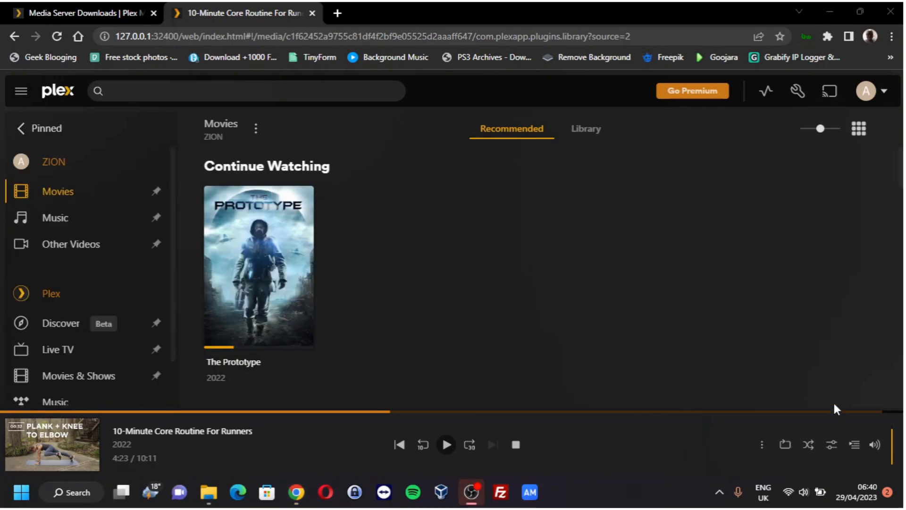